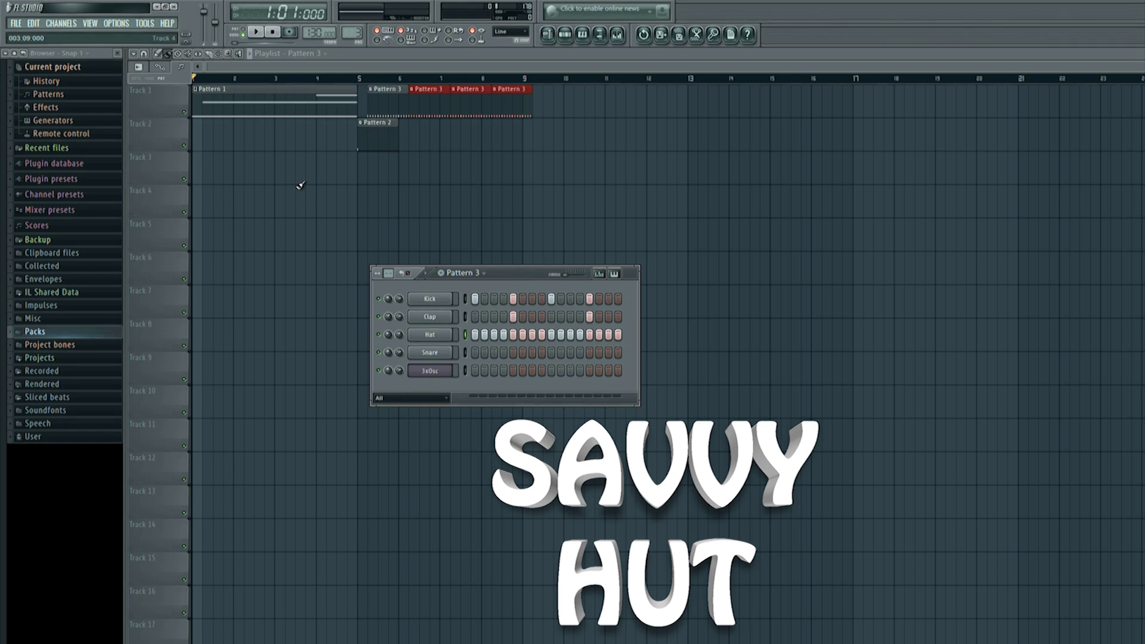
Play back the finished arrangement from the start at a lower system volume, and stop it around bar 6.
click(260, 33)
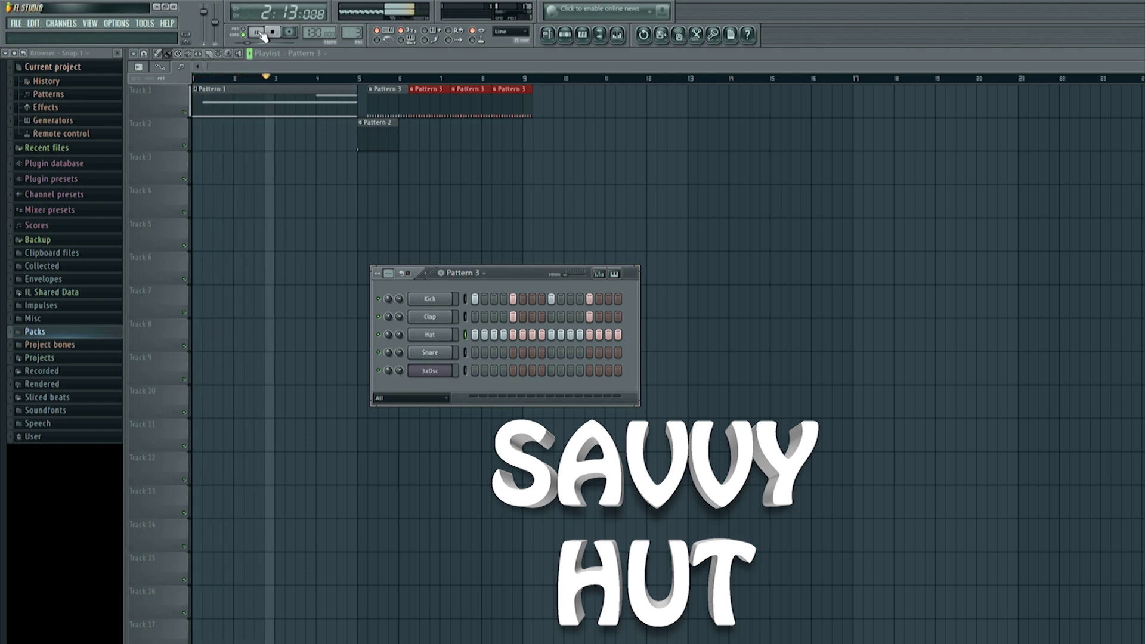
key(XF86AudioLowerVolume)
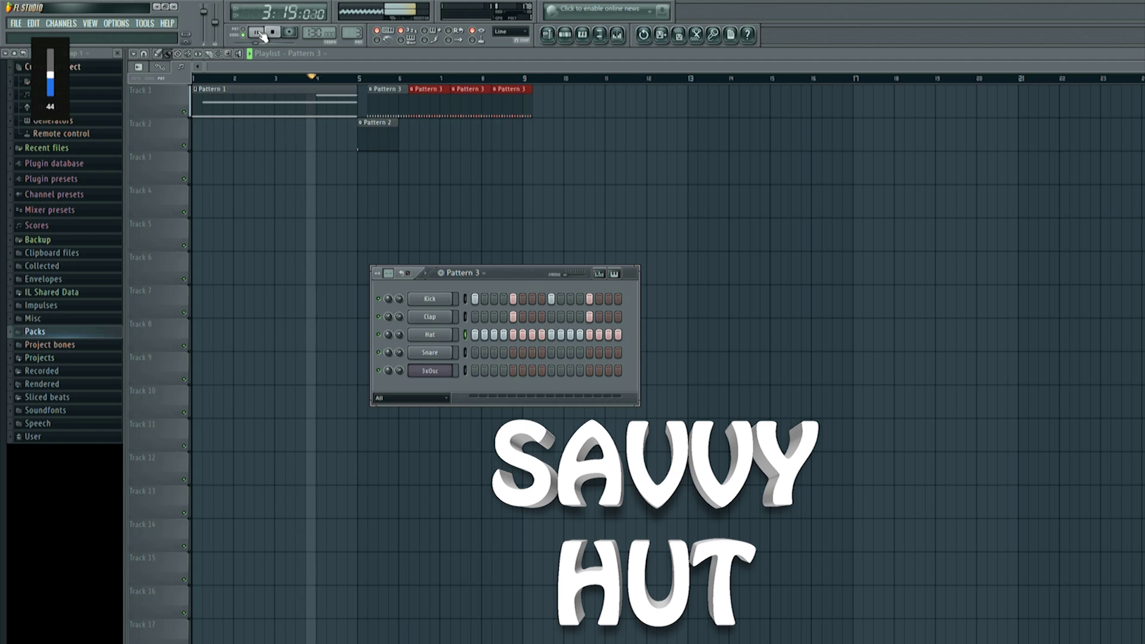
key(XF86AudioLowerVolume)
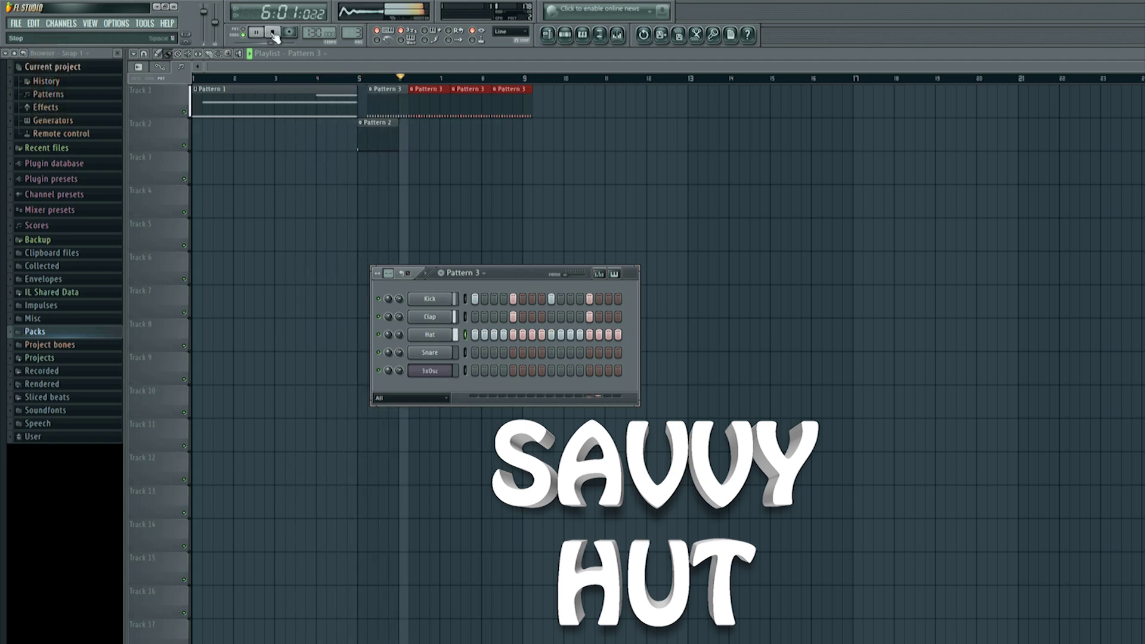
click(273, 33)
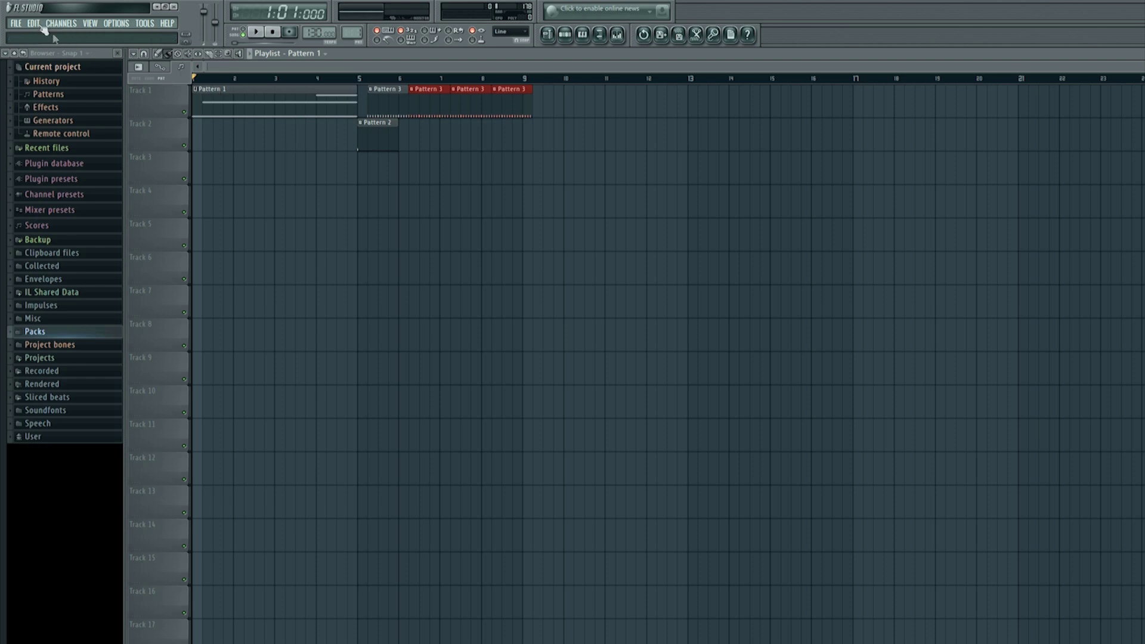
Start a new project and add a 3x Osc channel, placing its settings window beside the step sequencer.
click(15, 23)
click(18, 34)
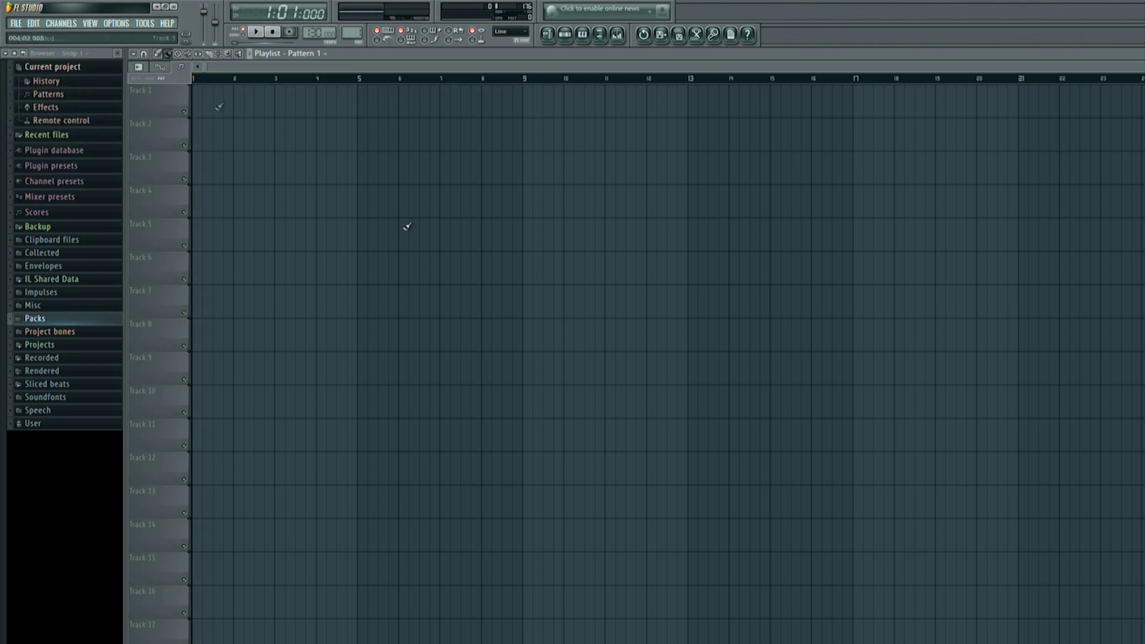
click(566, 35)
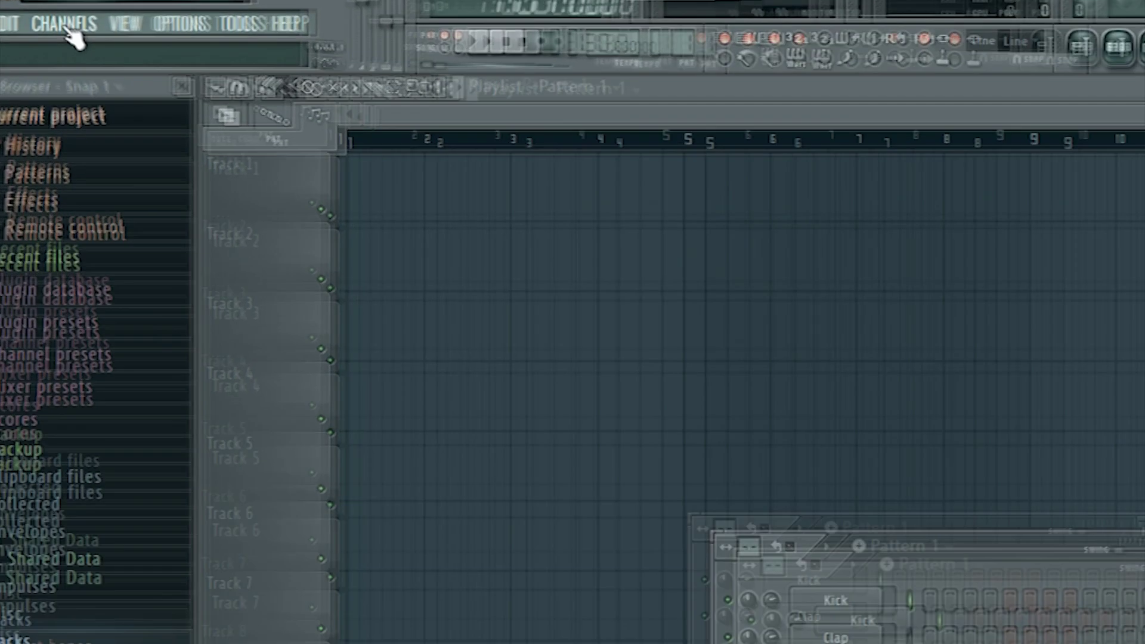
click(66, 27)
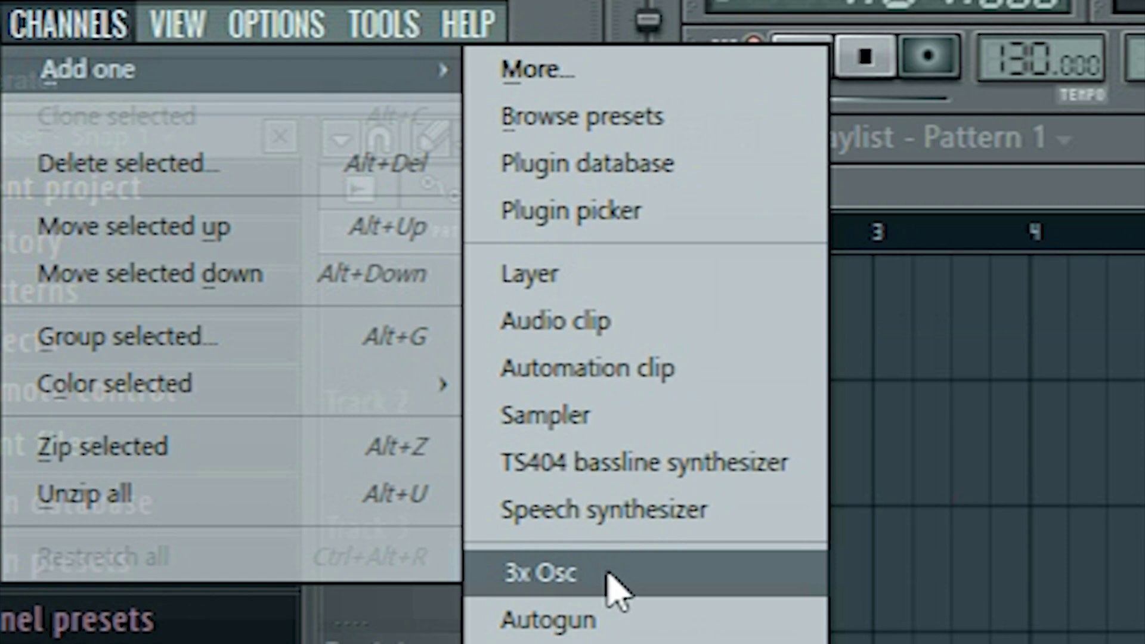
click(615, 587)
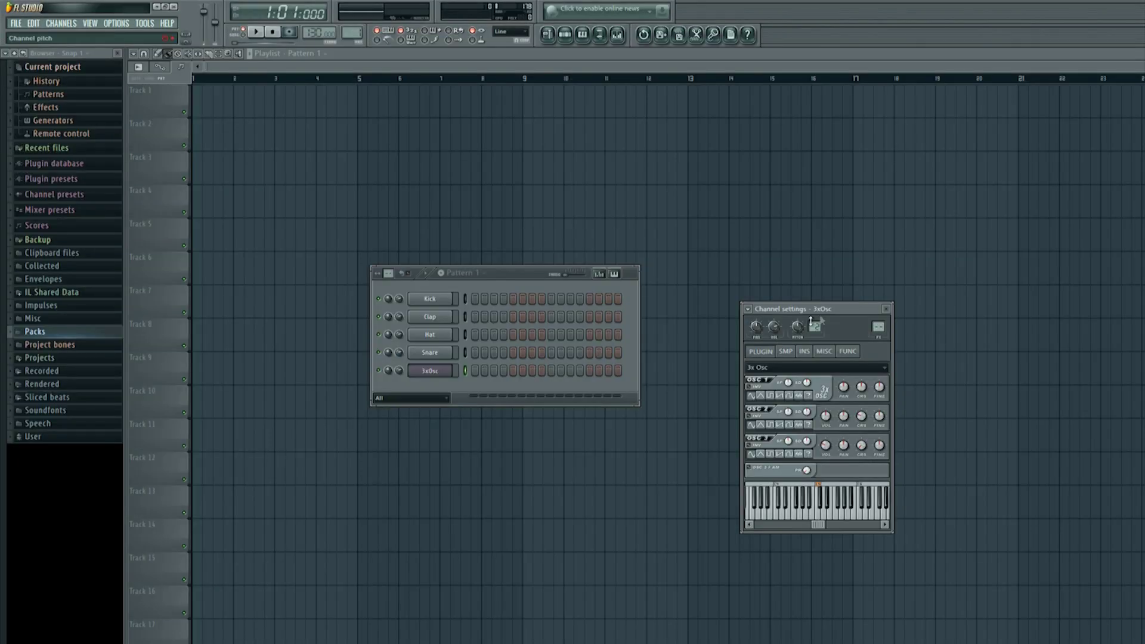
drag(839, 309, 751, 262)
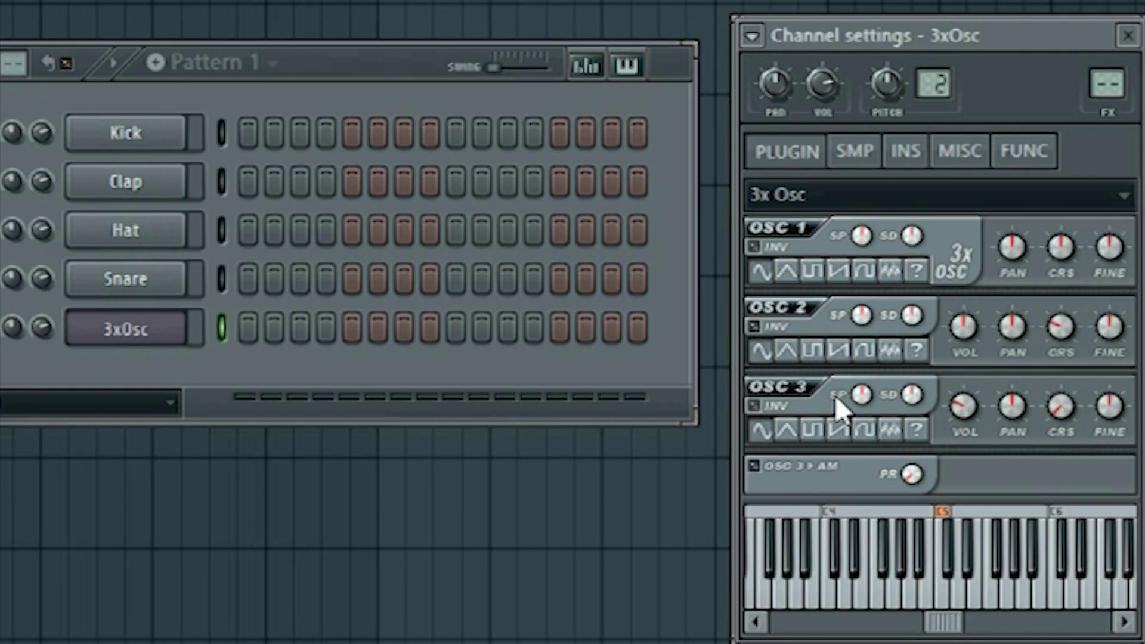
Audition the 3x Osc sound and set the waveform of all three oscillators to saw.
key(q)
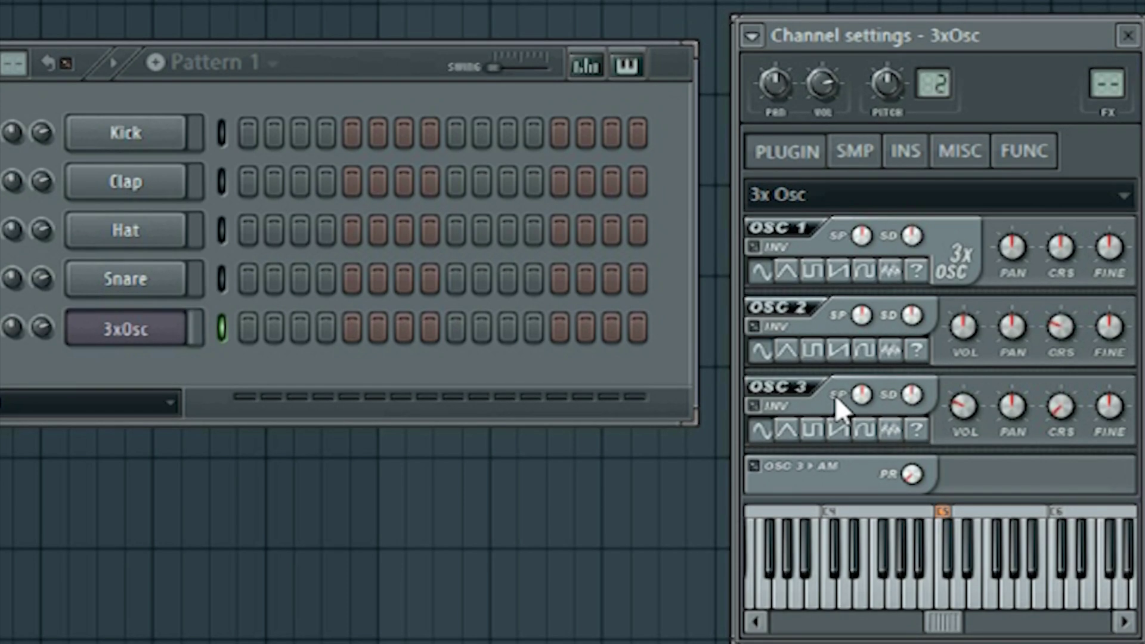
click(840, 274)
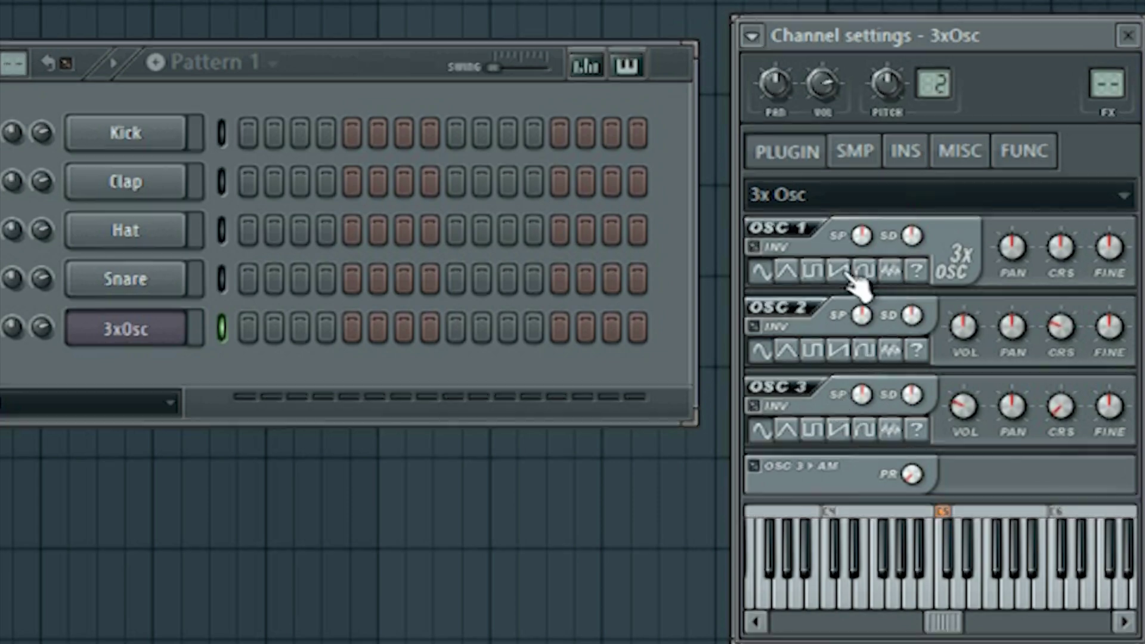
click(841, 352)
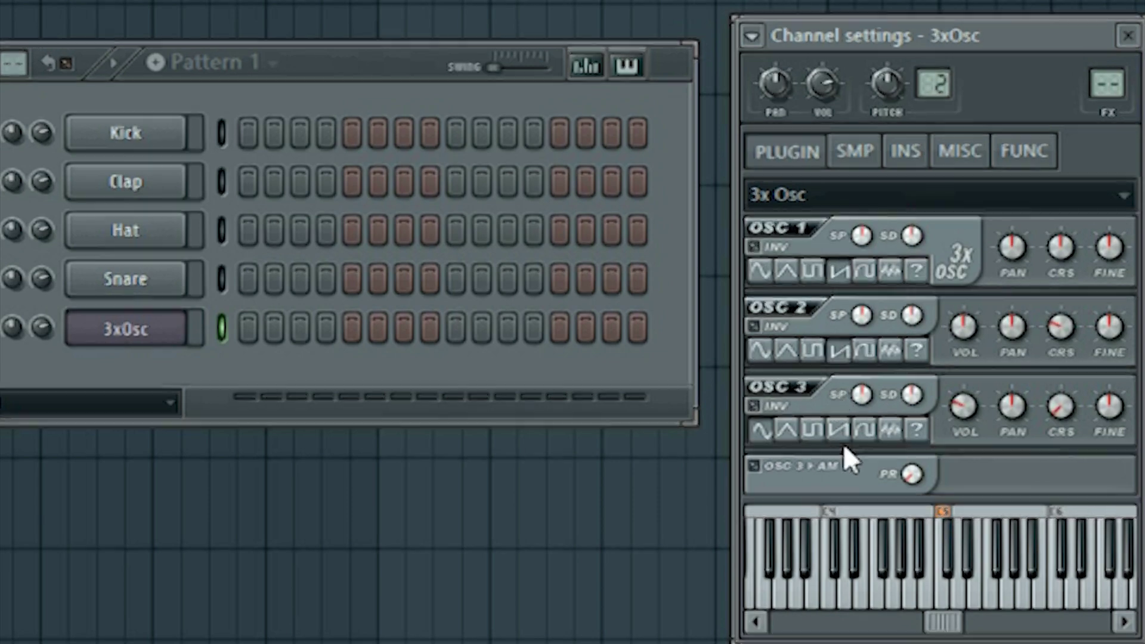
click(841, 430)
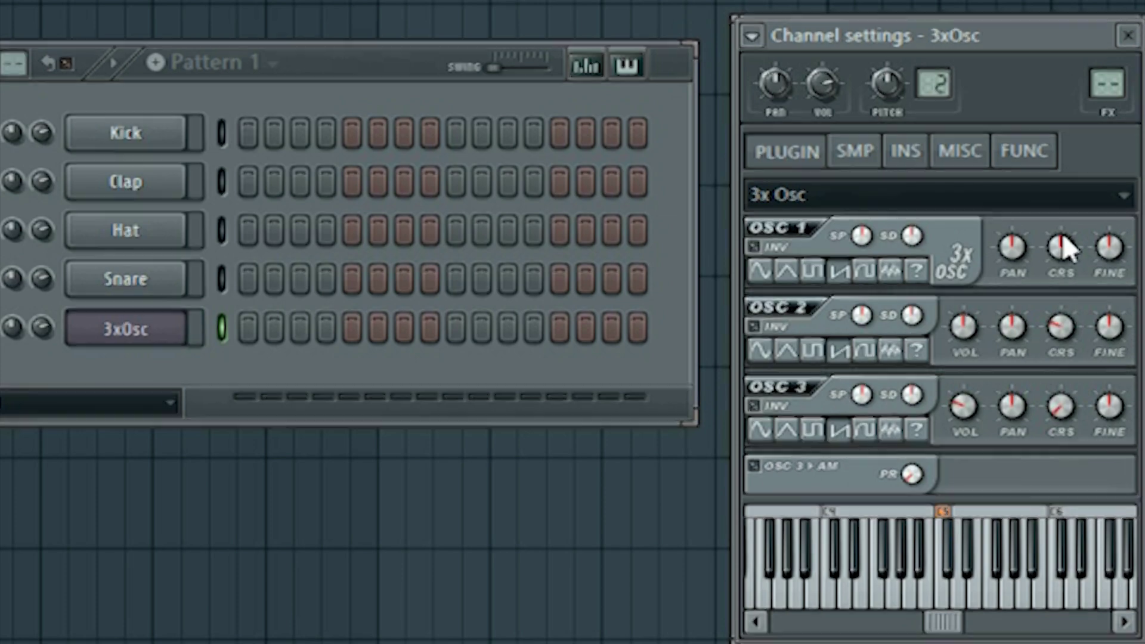
Lower the coarse pitch of oscillators 1 and 2 to match oscillator 3, and detune their fine pitch slightly in opposite directions.
drag(1061, 237, 1061, 298)
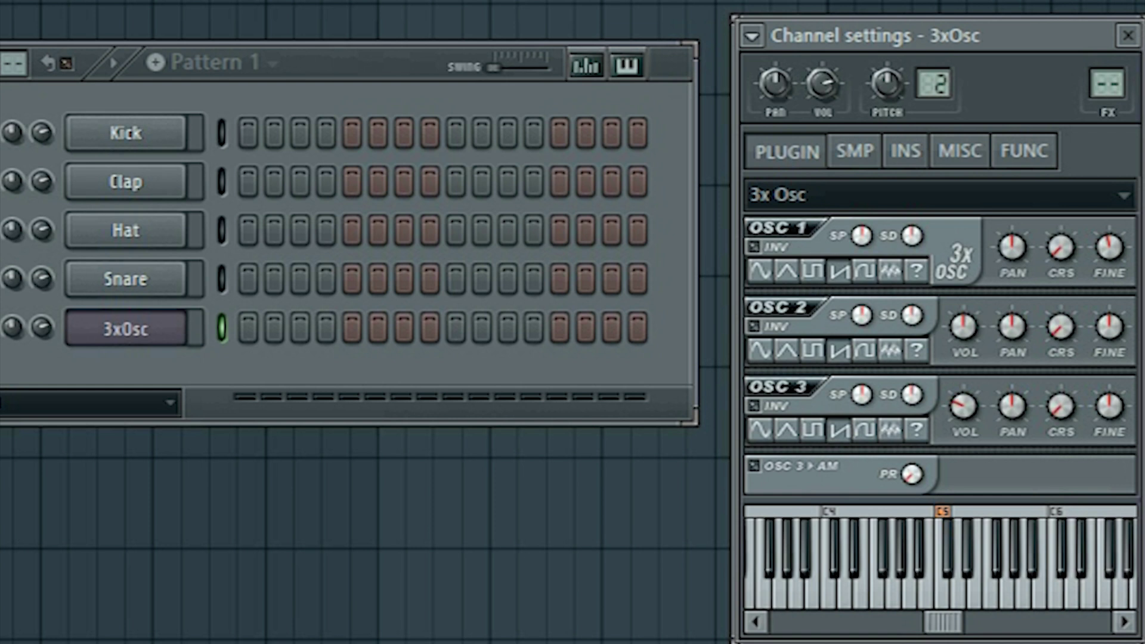
drag(1110, 328, 1109, 320)
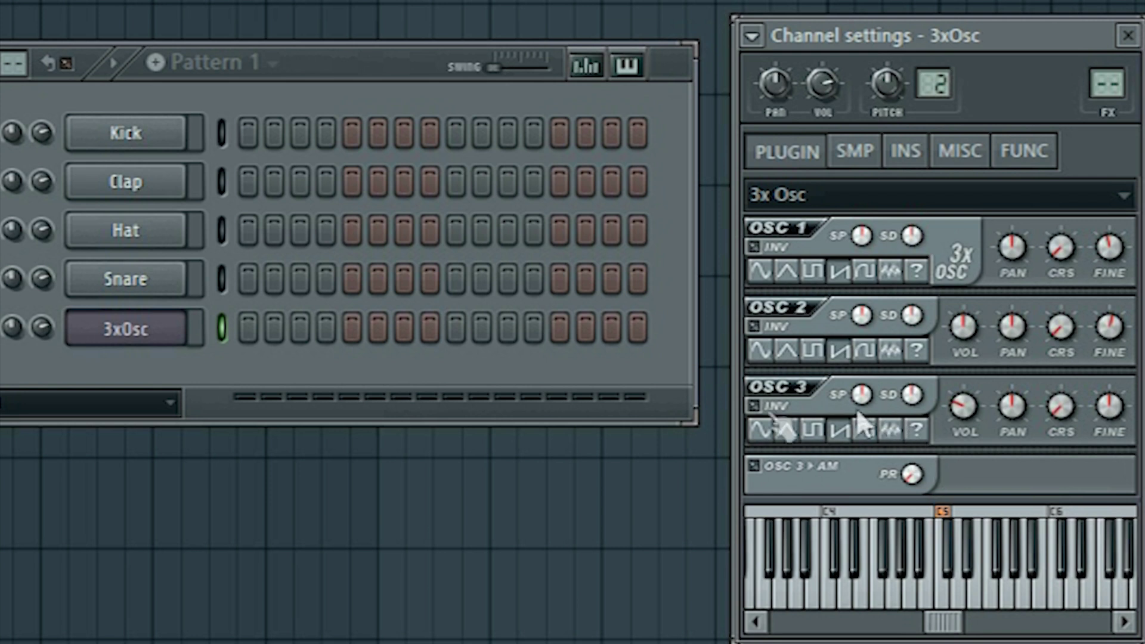
In the 3xOsc piano roll, add a four-bar D4 note starting at bar 1 and play it back.
right_click(119, 335)
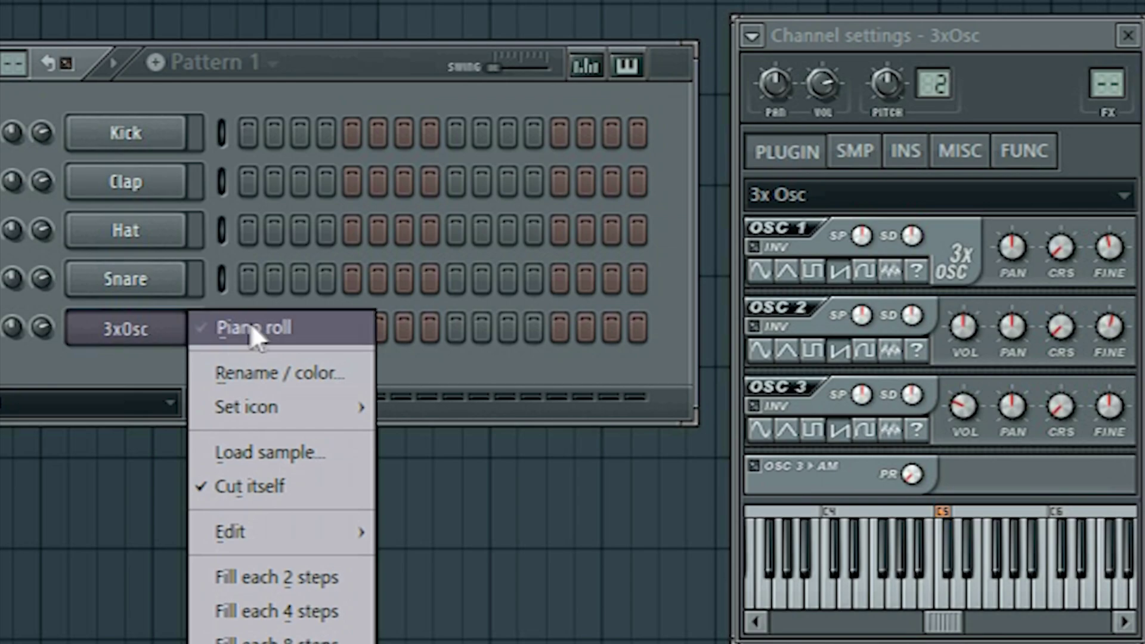
click(281, 330)
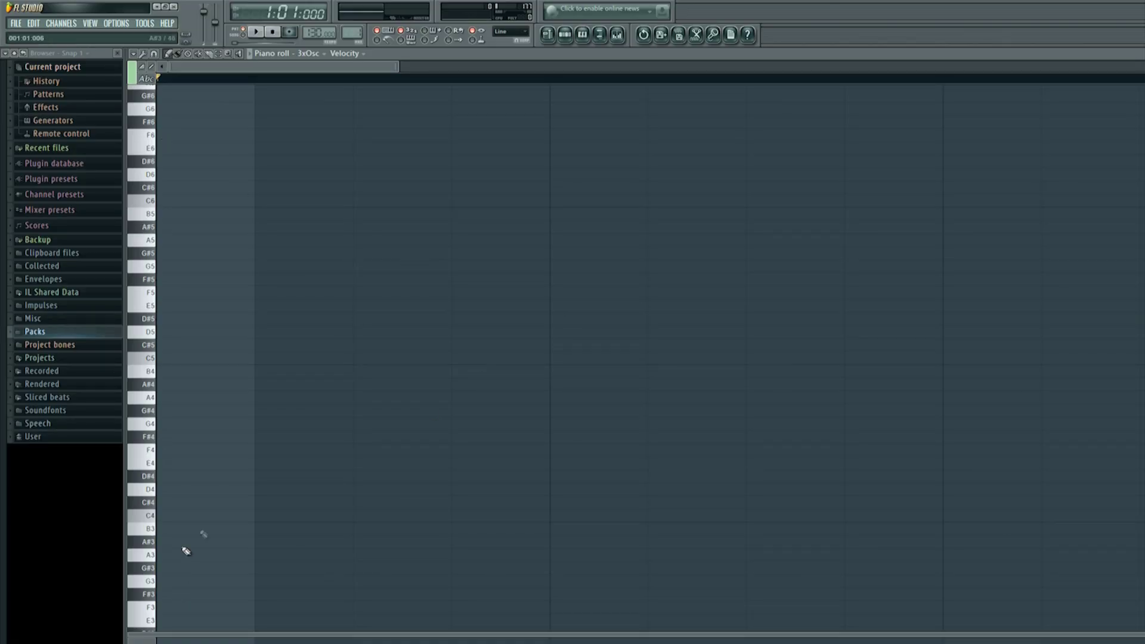
scroll(246, 458, up, 3)
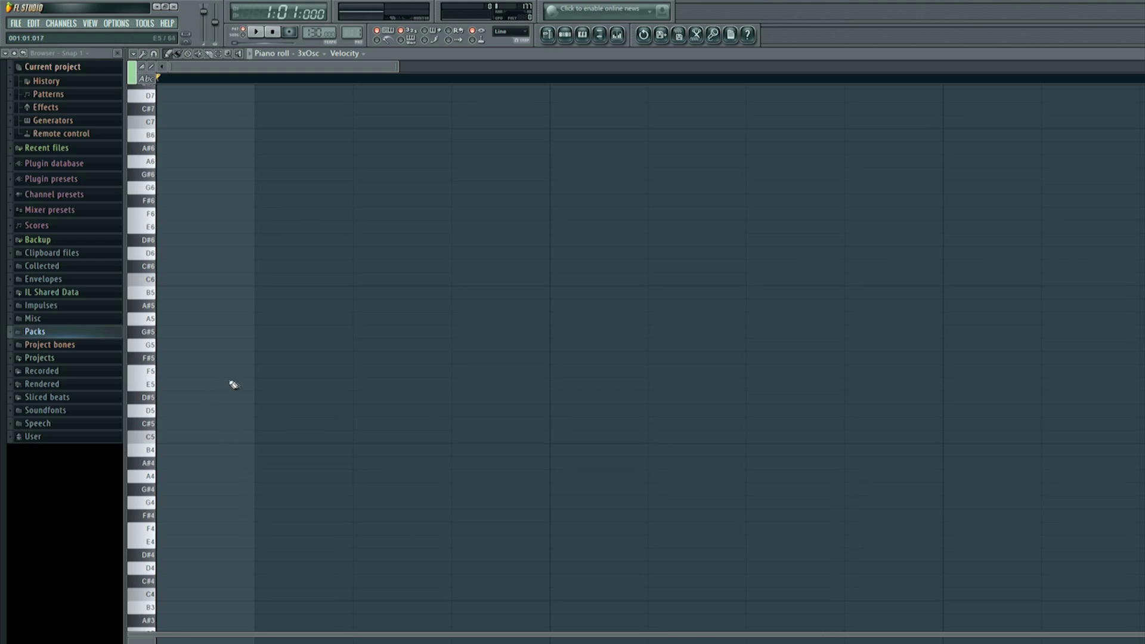
drag(396, 67, 1142, 67)
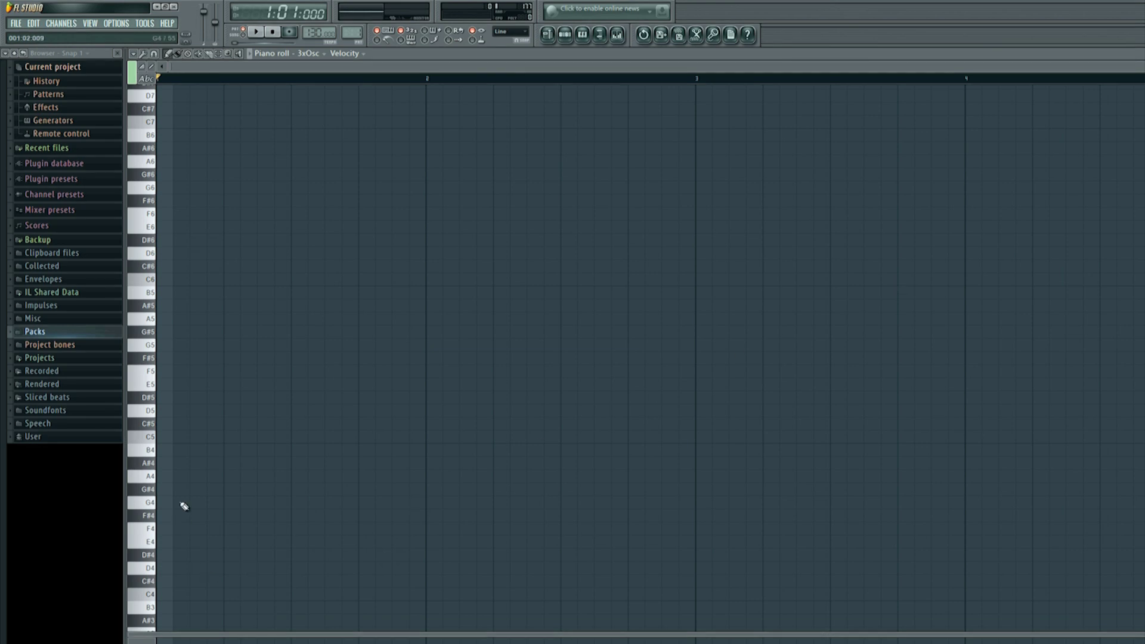
scroll(200, 512, down, 2)
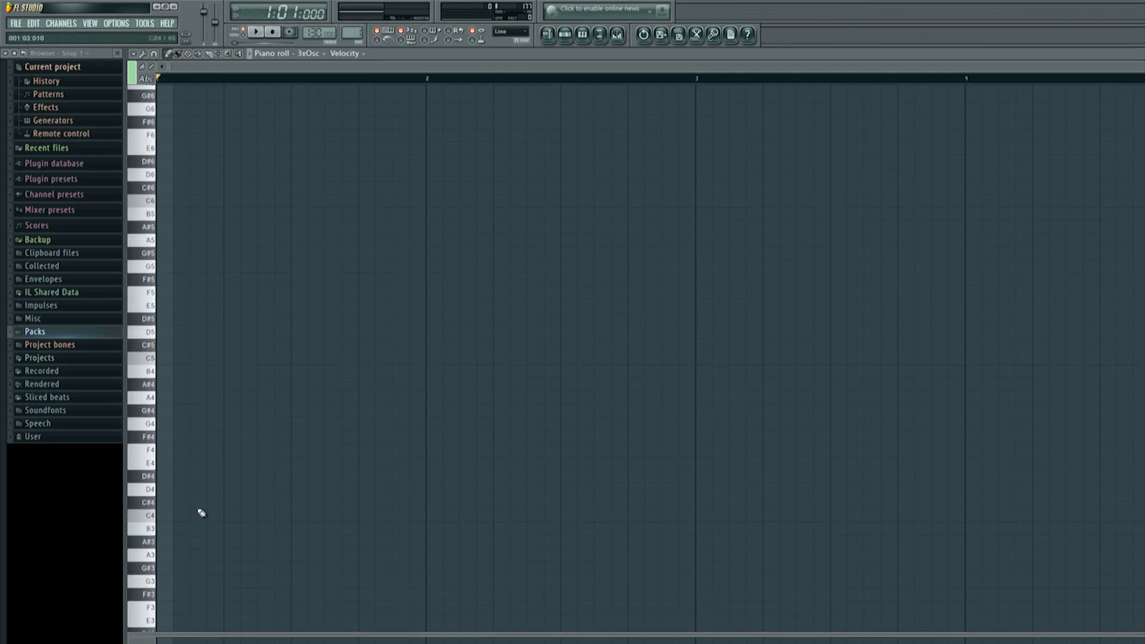
click(167, 495)
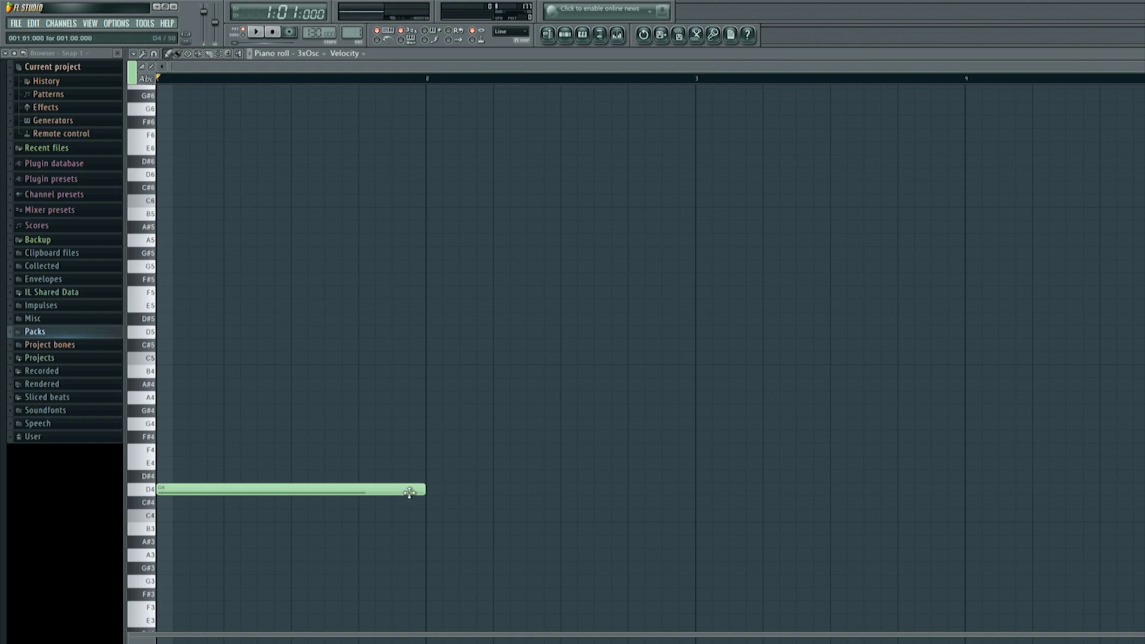
drag(424, 489, 1144, 484)
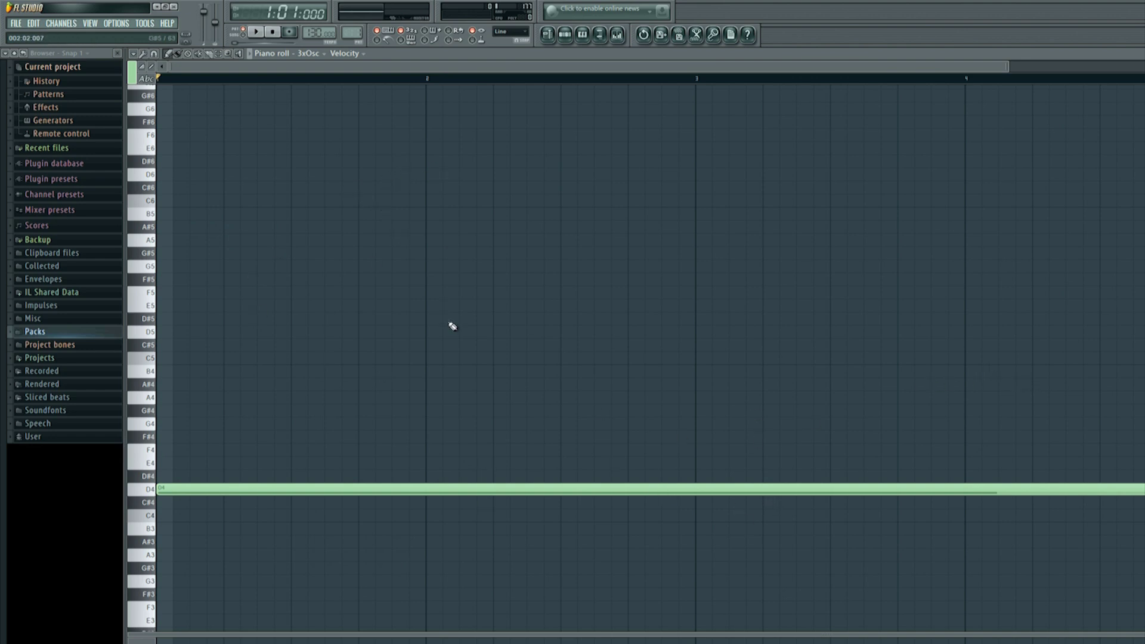
key(space)
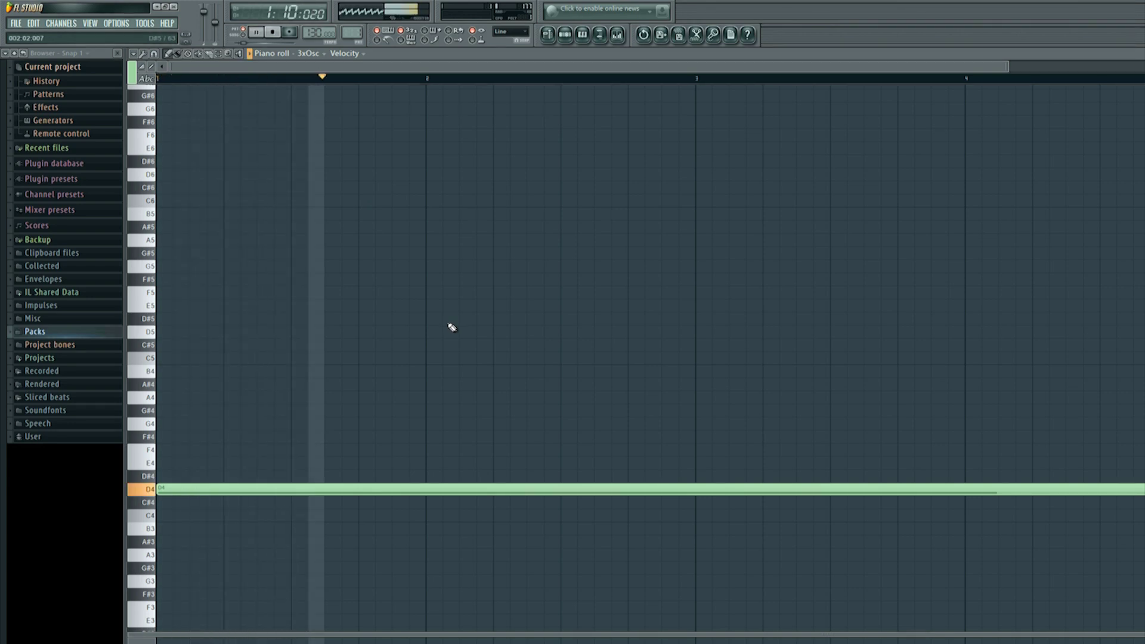
key(space)
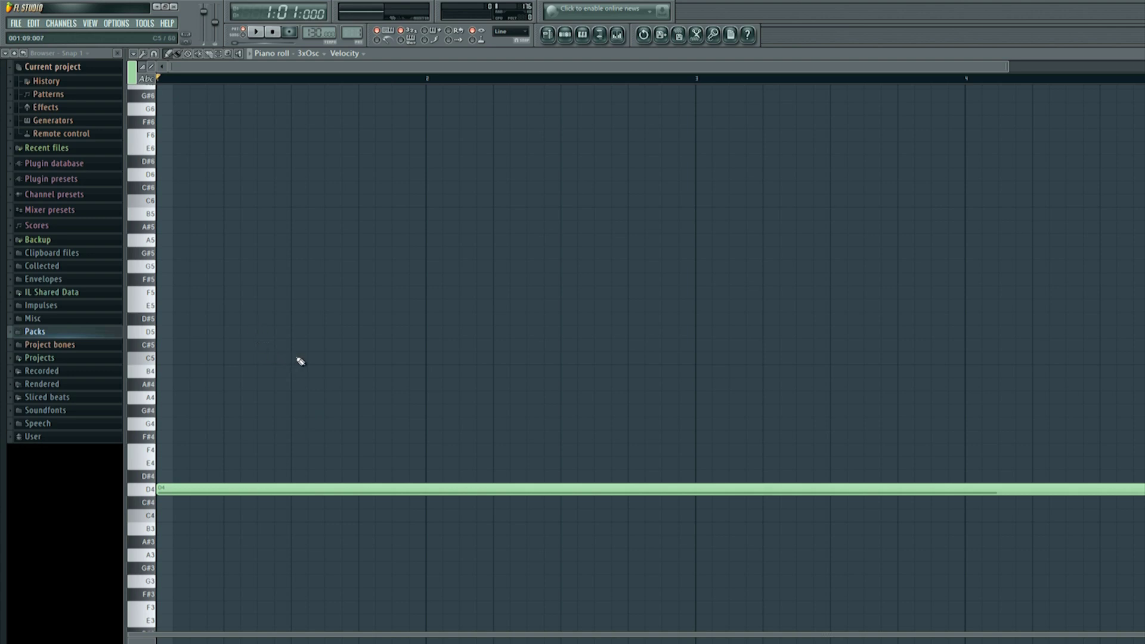
Add a C5 slide note from the middle of bar 1 to the end of bar 4 and play the pattern.
click(300, 359)
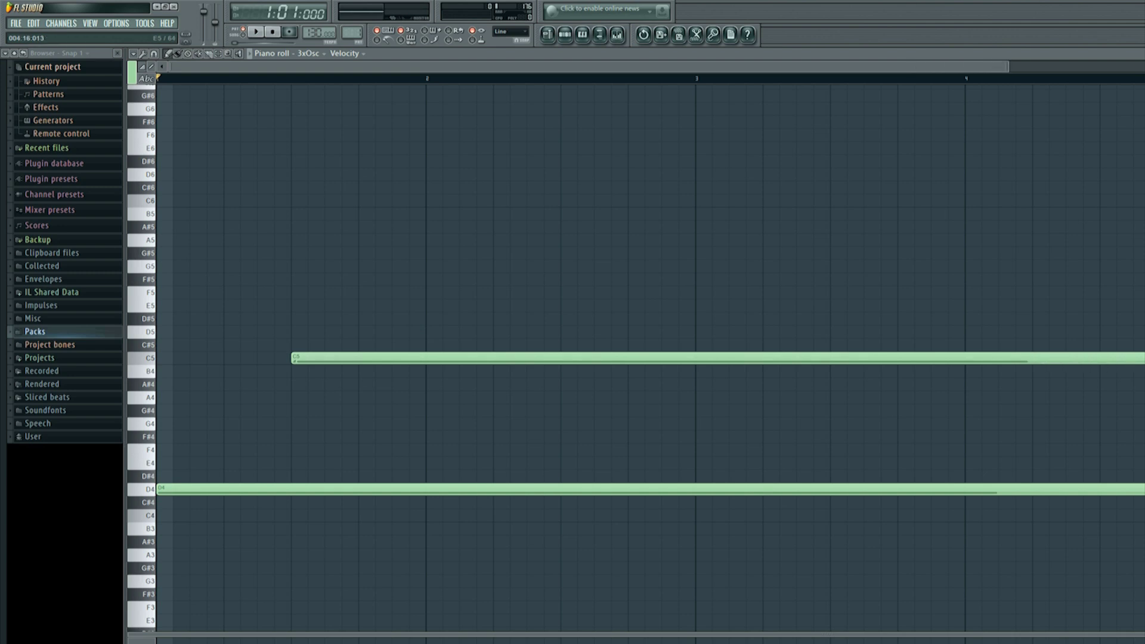
drag(946, 69, 882, 69)
key(space)
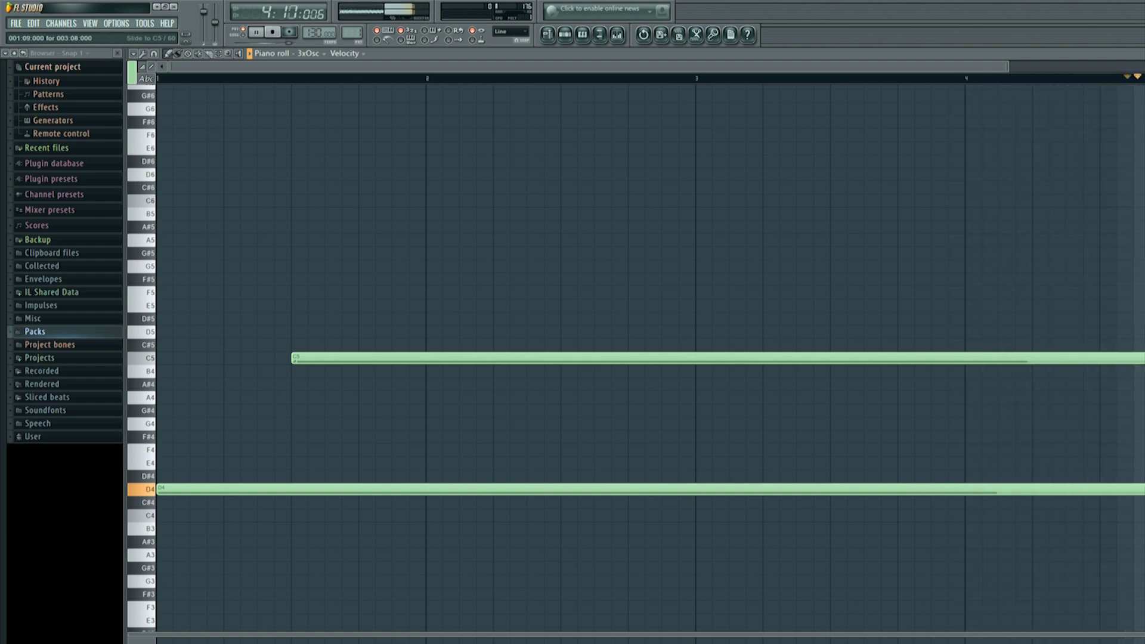
key(space)
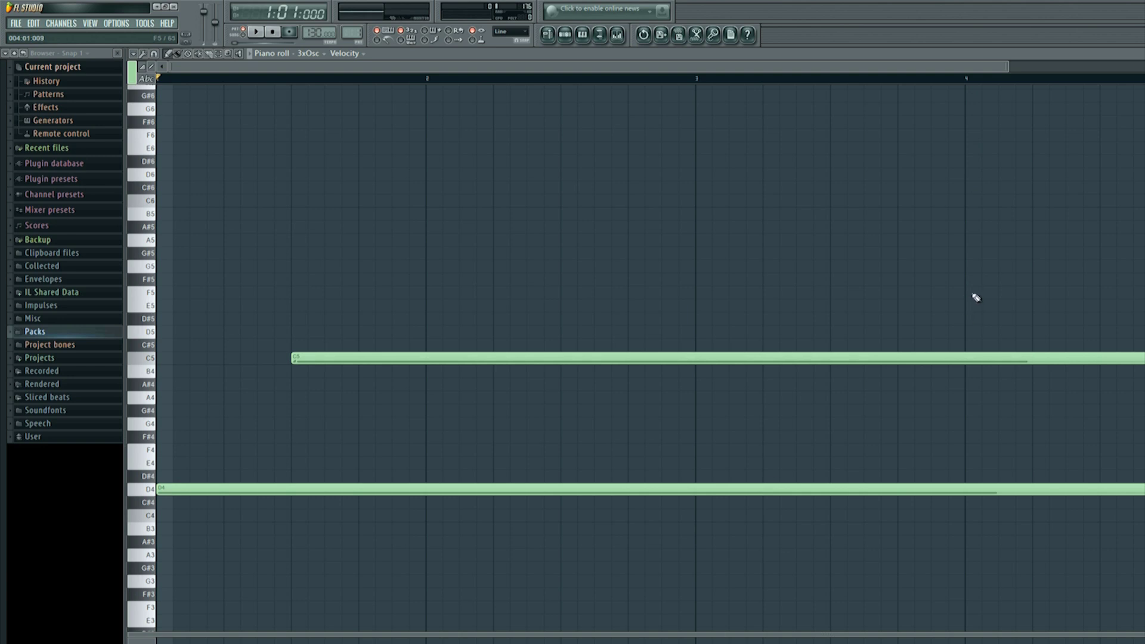
Add an F5 slide note at bar 4, shorten it to one bar so it ends with the other notes, and play the pattern.
click(976, 298)
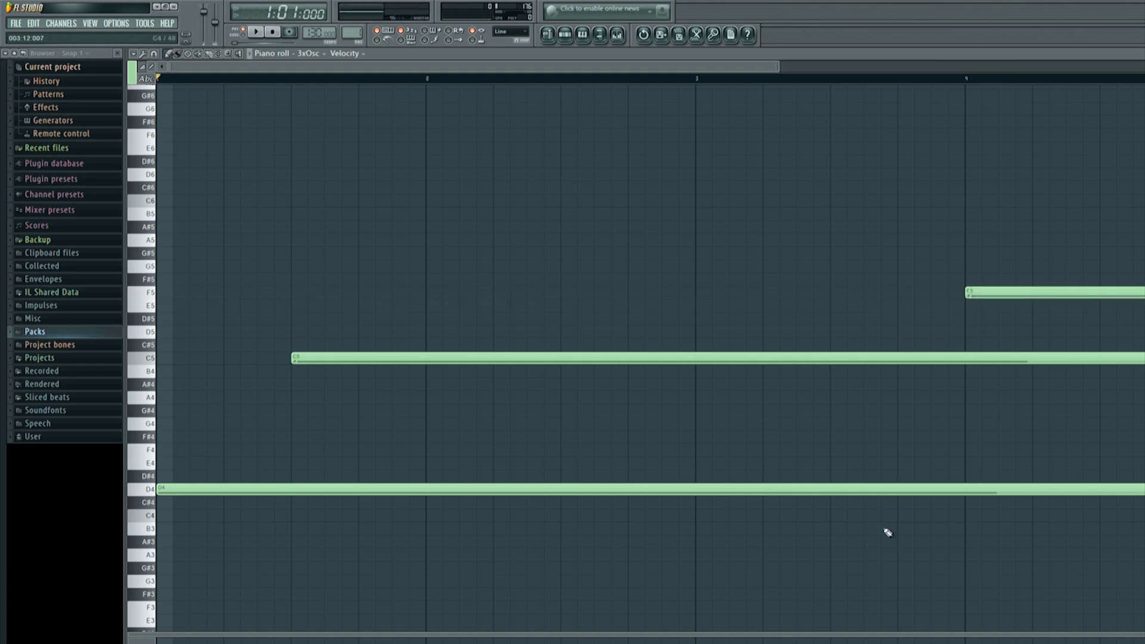
drag(689, 67, 904, 72)
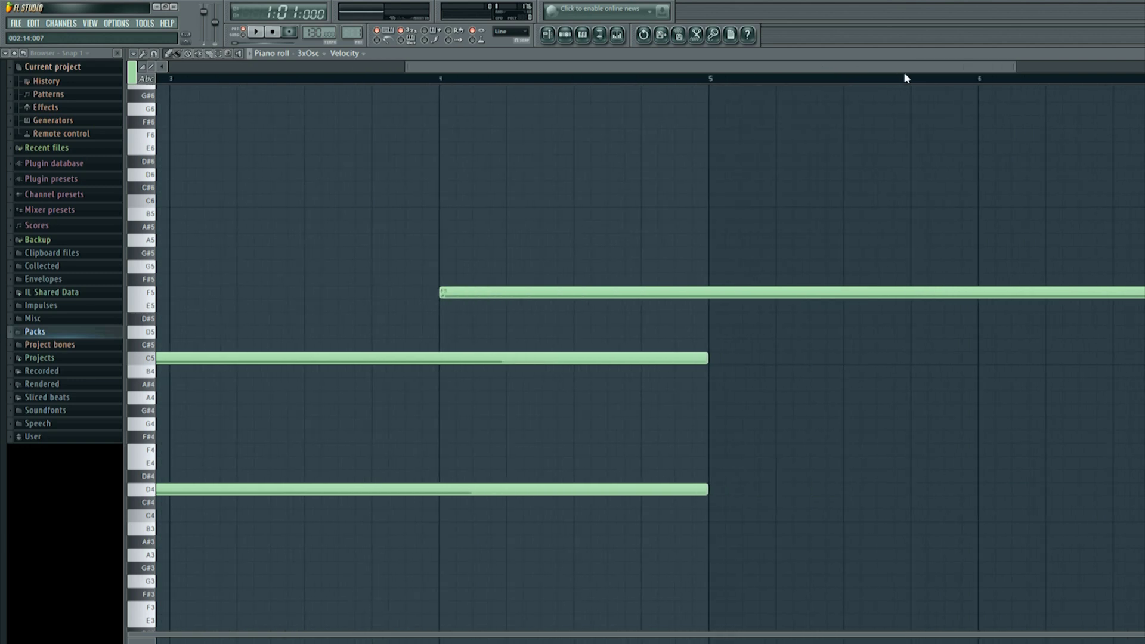
drag(1142, 293, 710, 298)
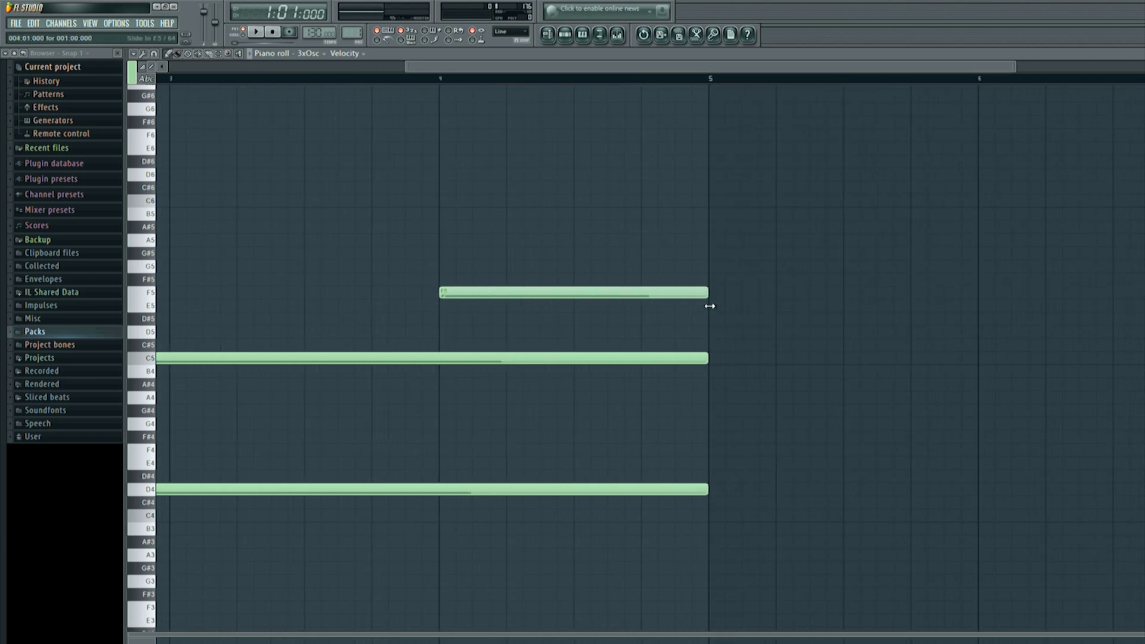
drag(718, 70, 354, 56)
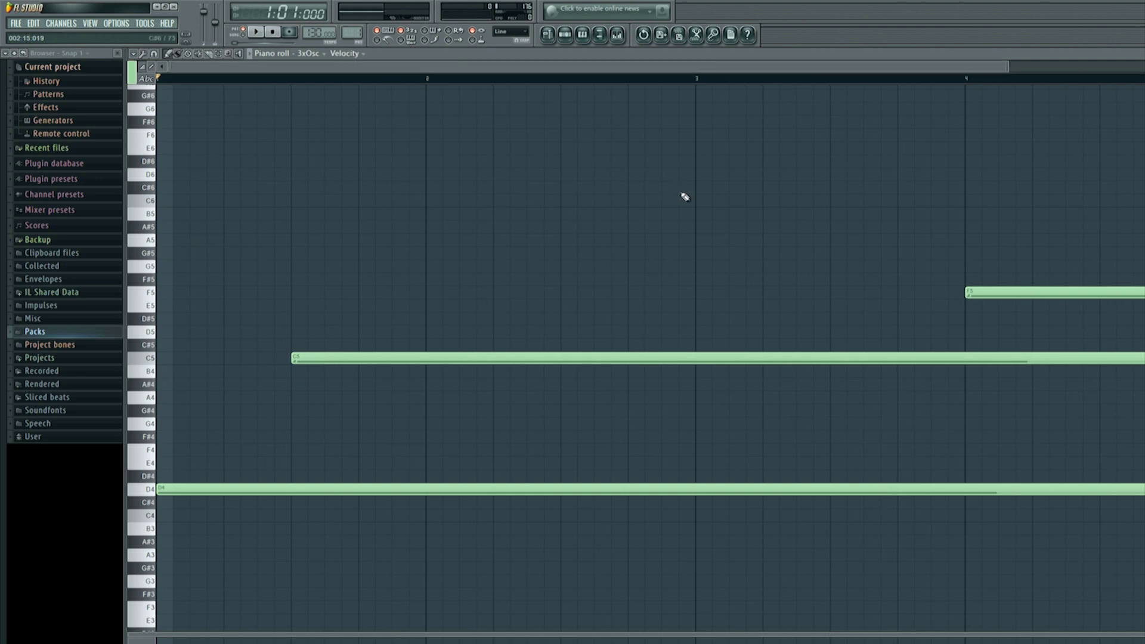
key(space)
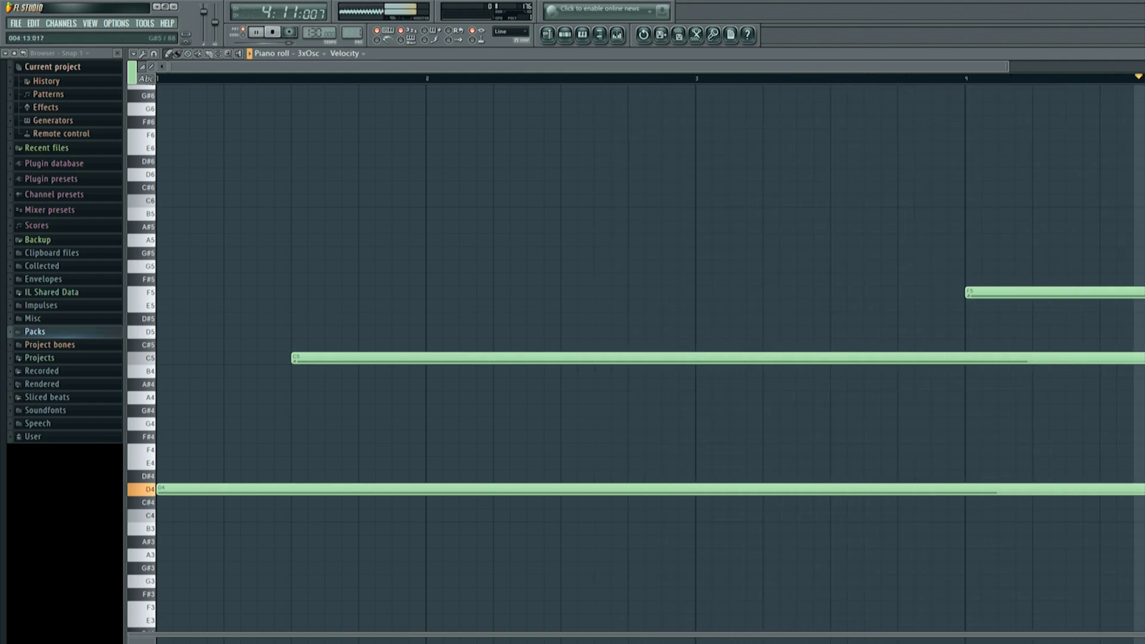
key(space)
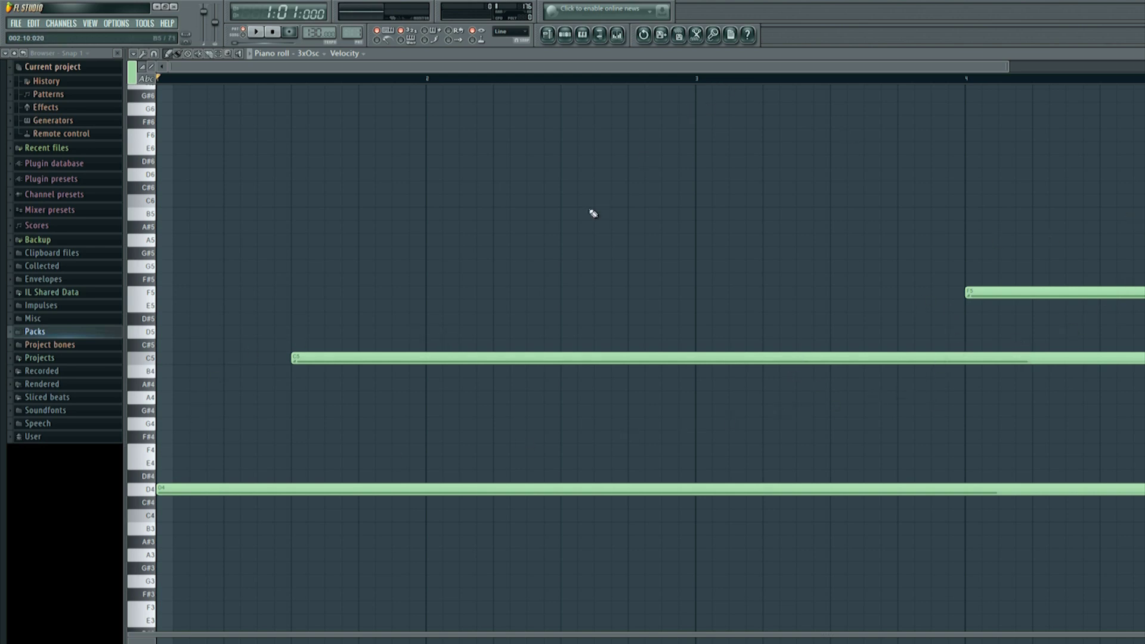
Place Pattern 1 at the start of Track 1 in the playlist and show the step sequencer.
click(547, 35)
click(202, 106)
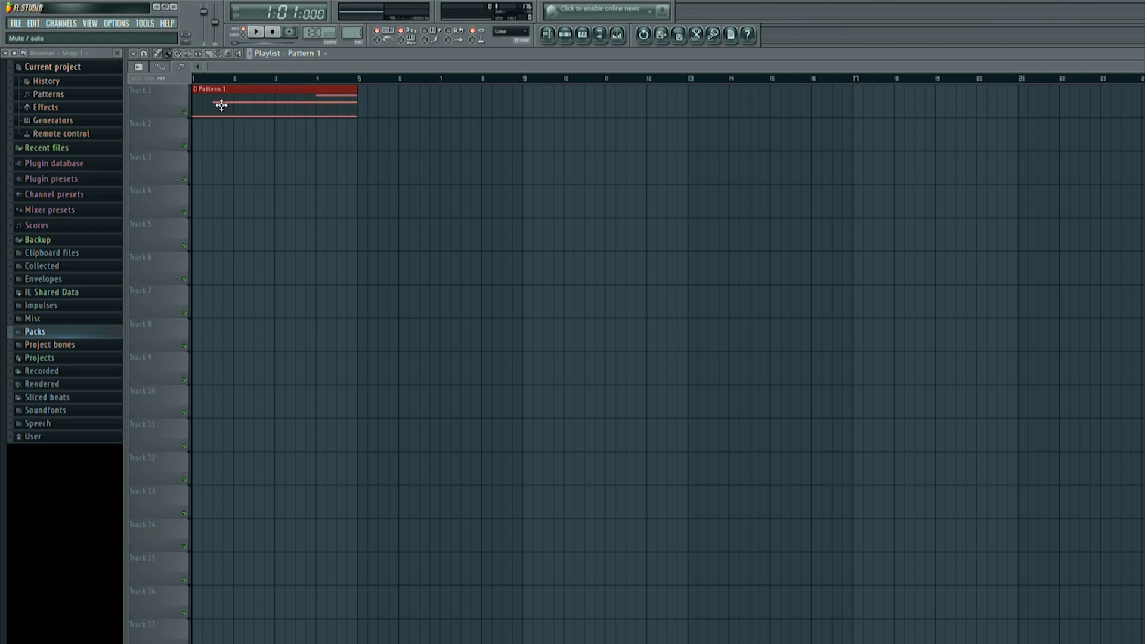
key(F6)
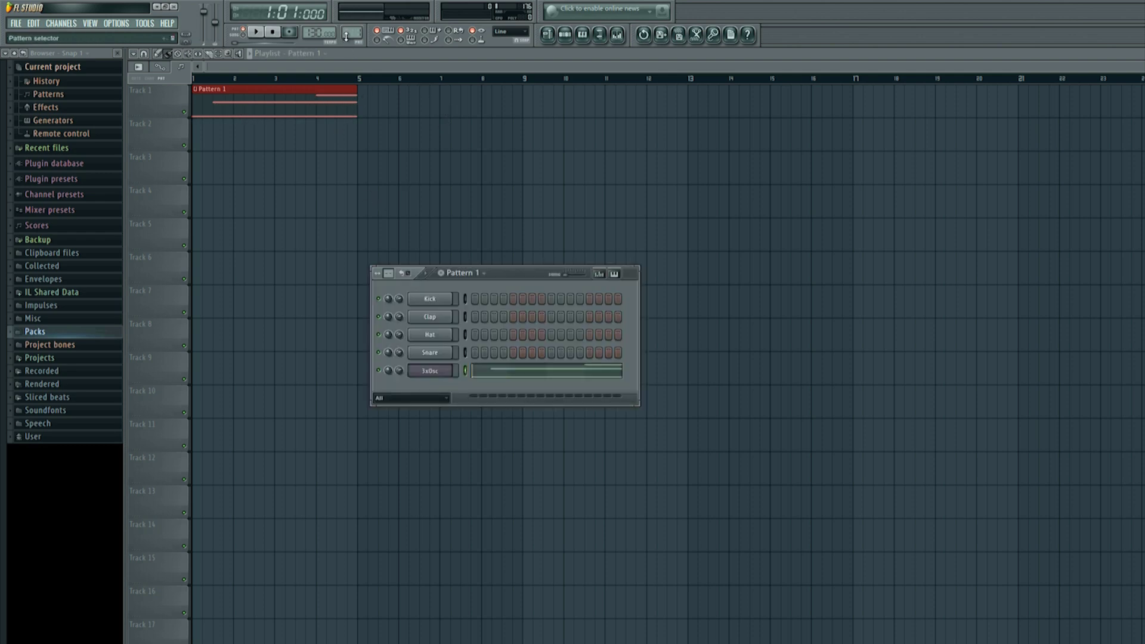
In Pattern 2, add a snare hit on the first step and place the pattern at bar 5 on Track 2.
scroll(346, 35, up, 1)
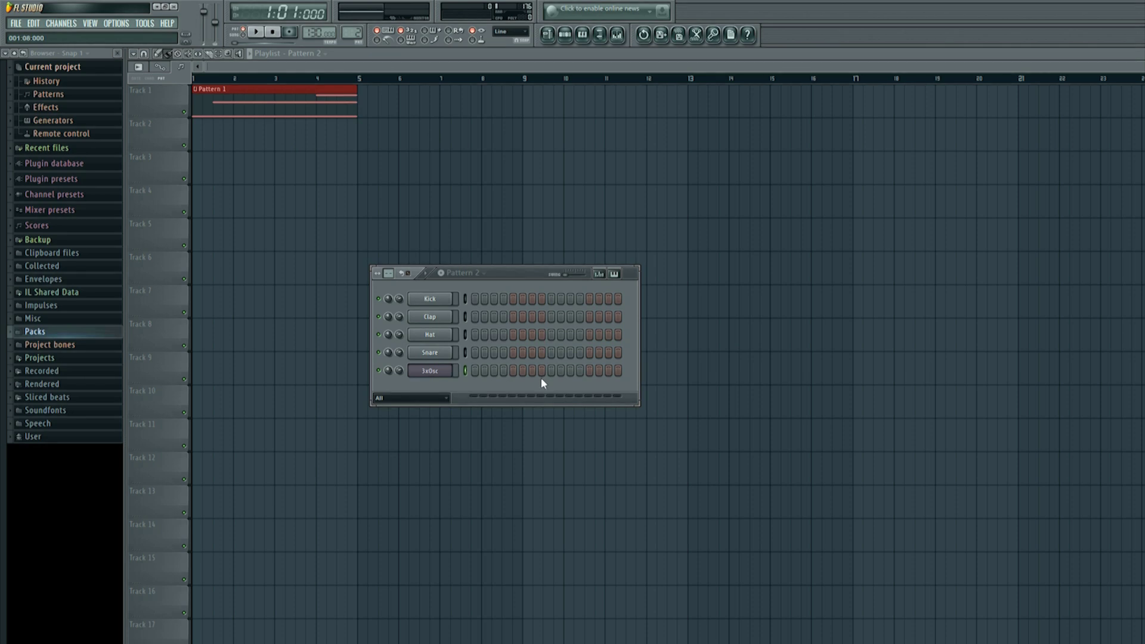
click(475, 353)
click(364, 133)
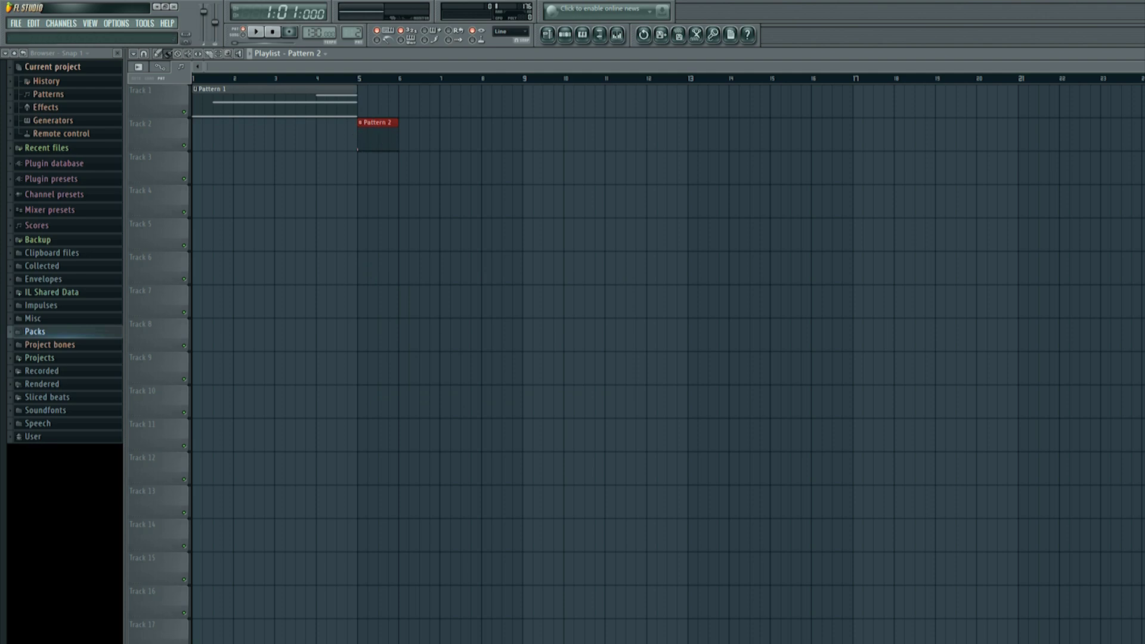
Play the arrangement from the start through the riser into the Pattern 2 snare hit at bar 5, and stop it.
scroll(557, 96, up, 3)
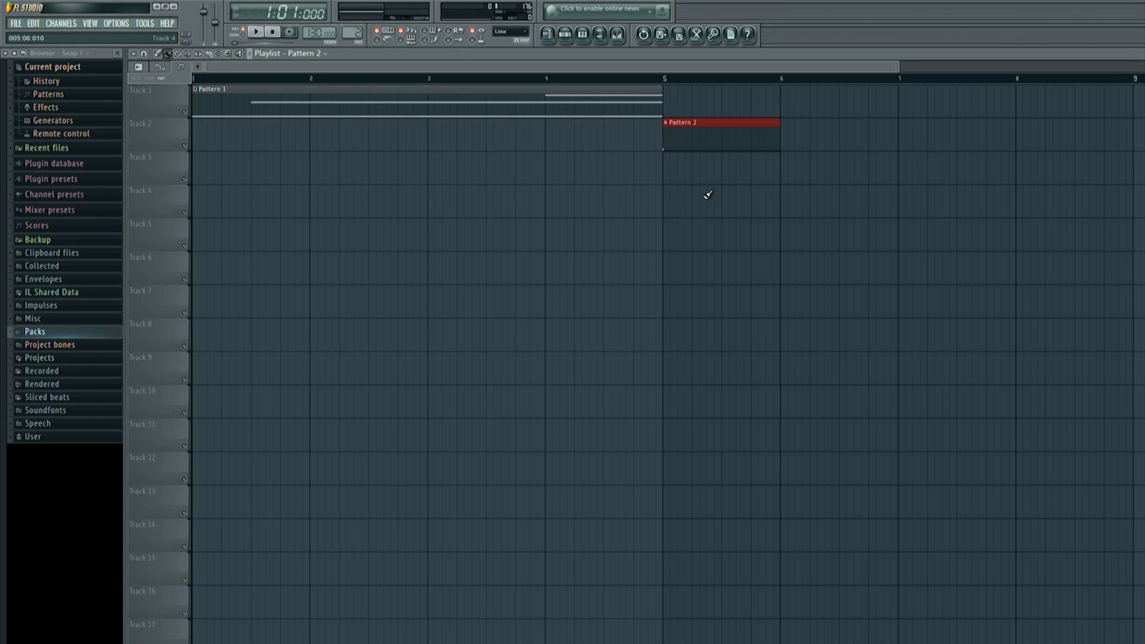
click(259, 35)
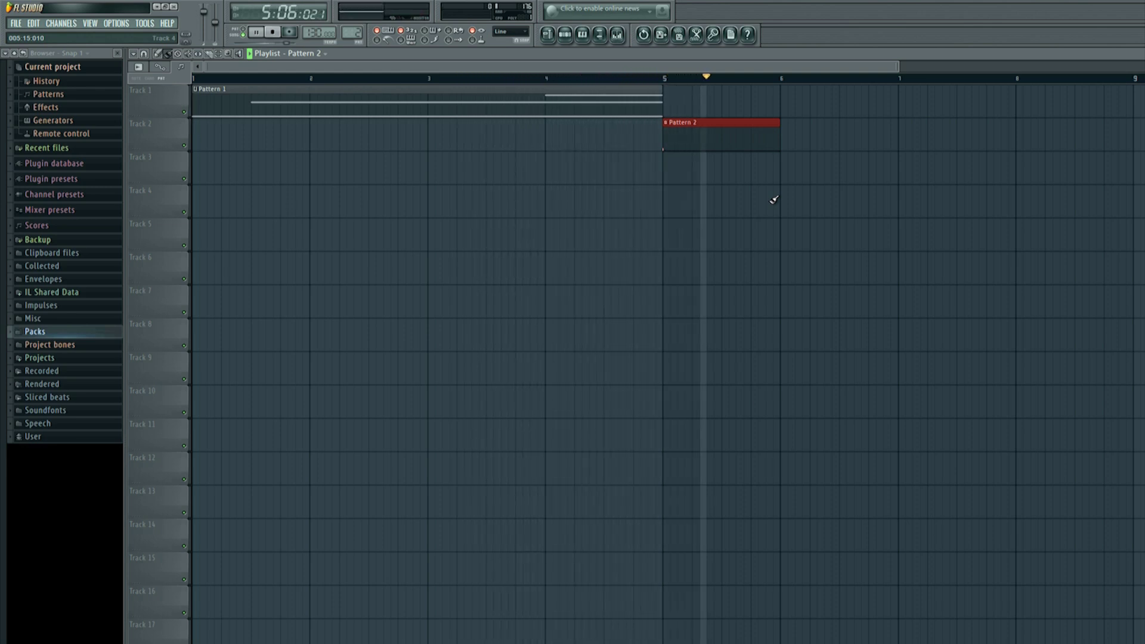
key(space)
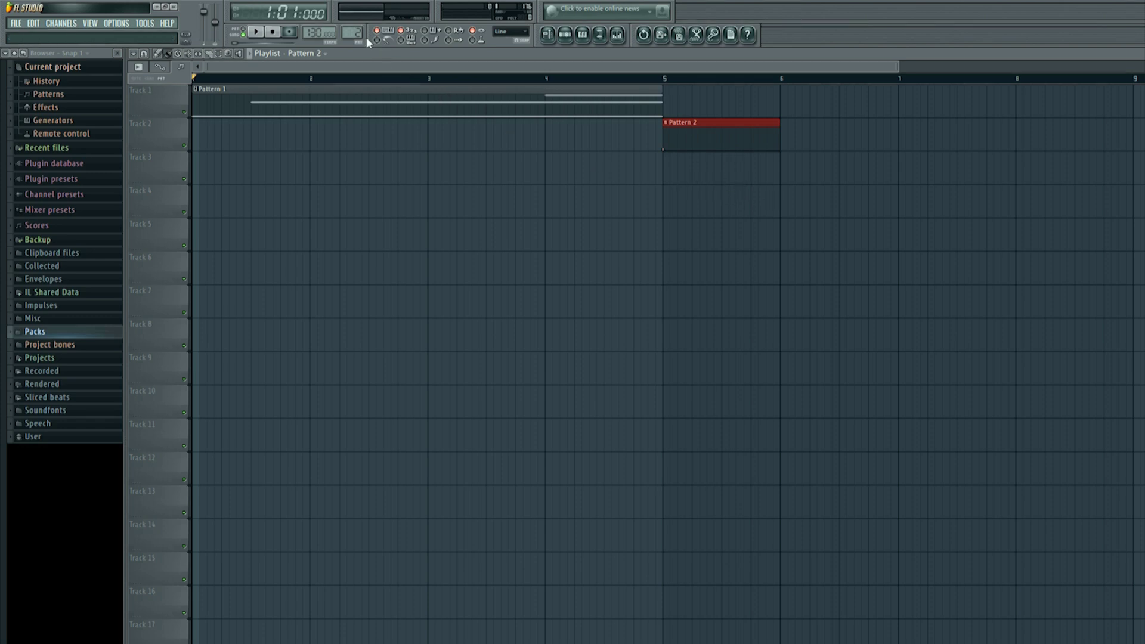
Program Pattern 3 with kicks on steps 1, 5, 9 and 13, claps on 5 and 13, and hats on all 16 steps.
scroll(352, 33, up, 1)
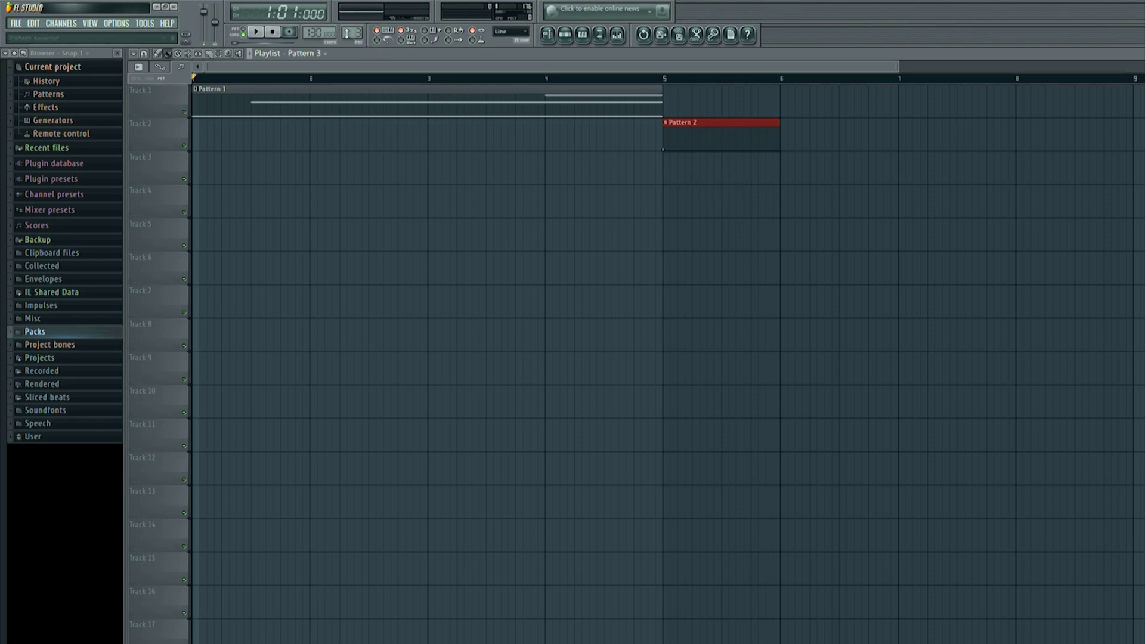
click(565, 34)
click(475, 299)
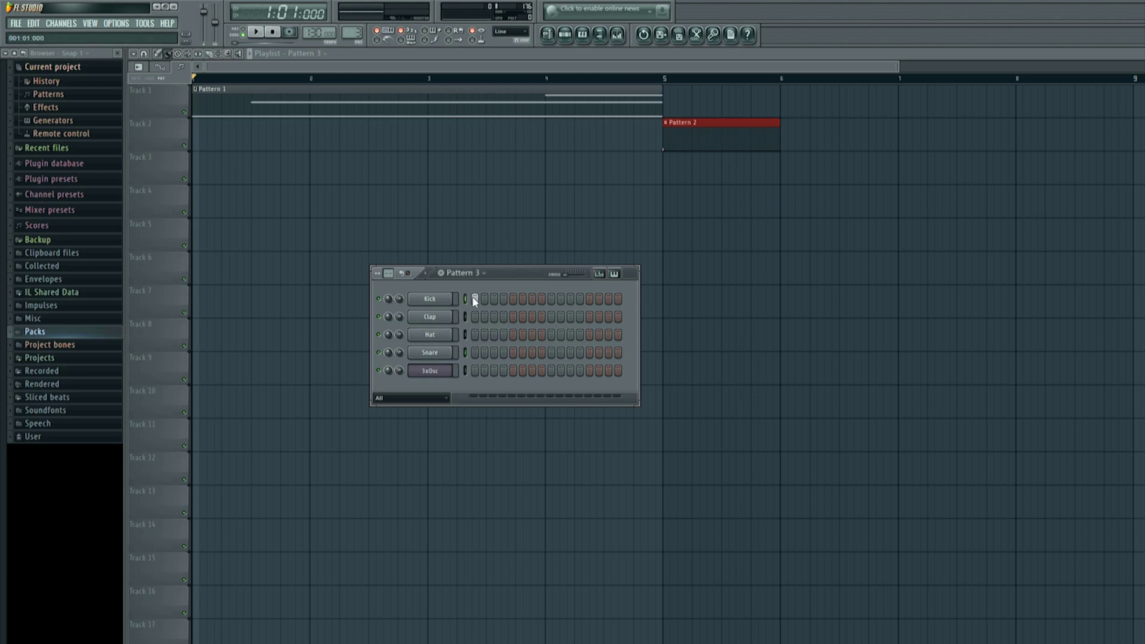
click(512, 299)
drag(471, 334, 915, 321)
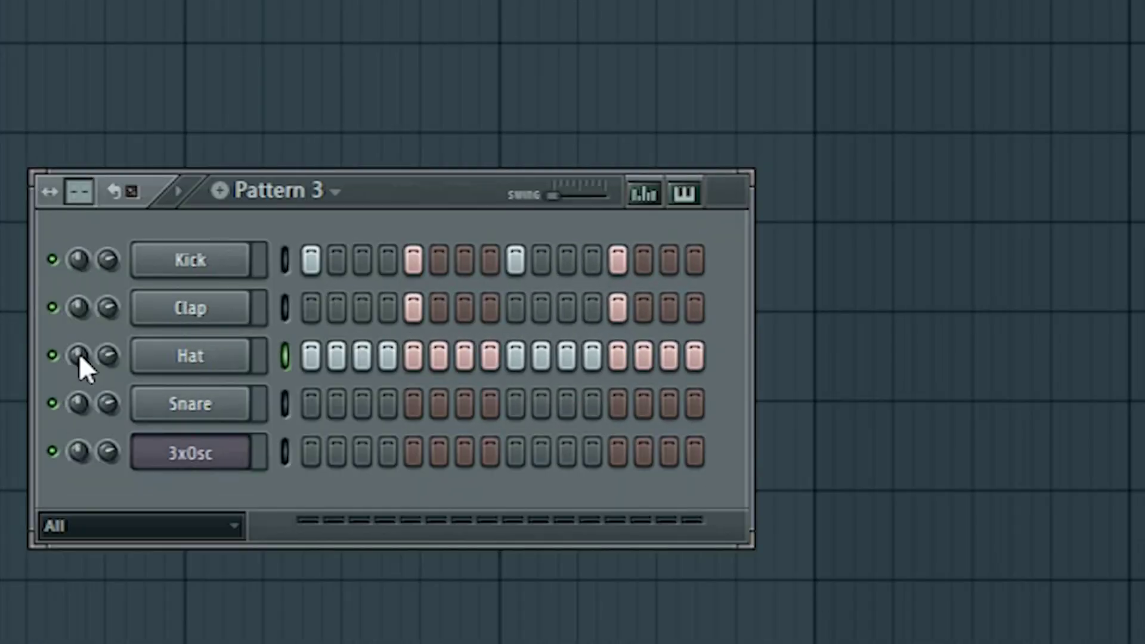
Slightly adjust the panning of the Hat and Clap channels.
drag(80, 353, 82, 357)
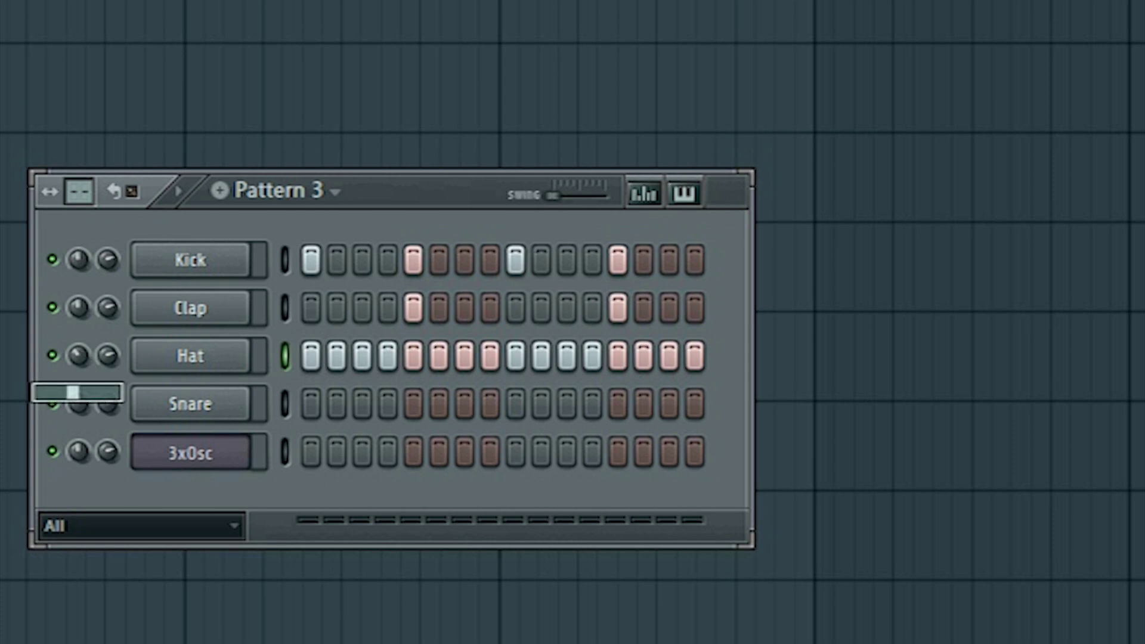
drag(81, 357, 82, 356)
drag(76, 310, 76, 307)
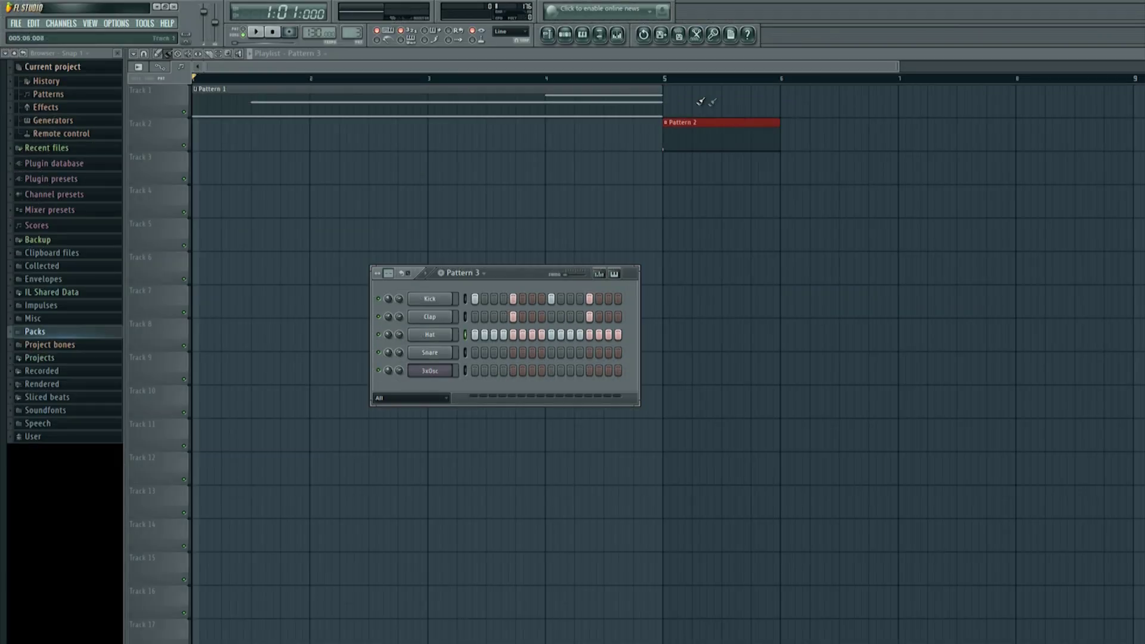
Place four consecutive Pattern 3 clips on Track 1 from the second beat of bar 5 and play back the arrangement.
click(698, 100)
mouse_move(778, 104)
mouse_down()
mouse_move(1068, 97)
mouse_move(1056, 96)
mouse_up()
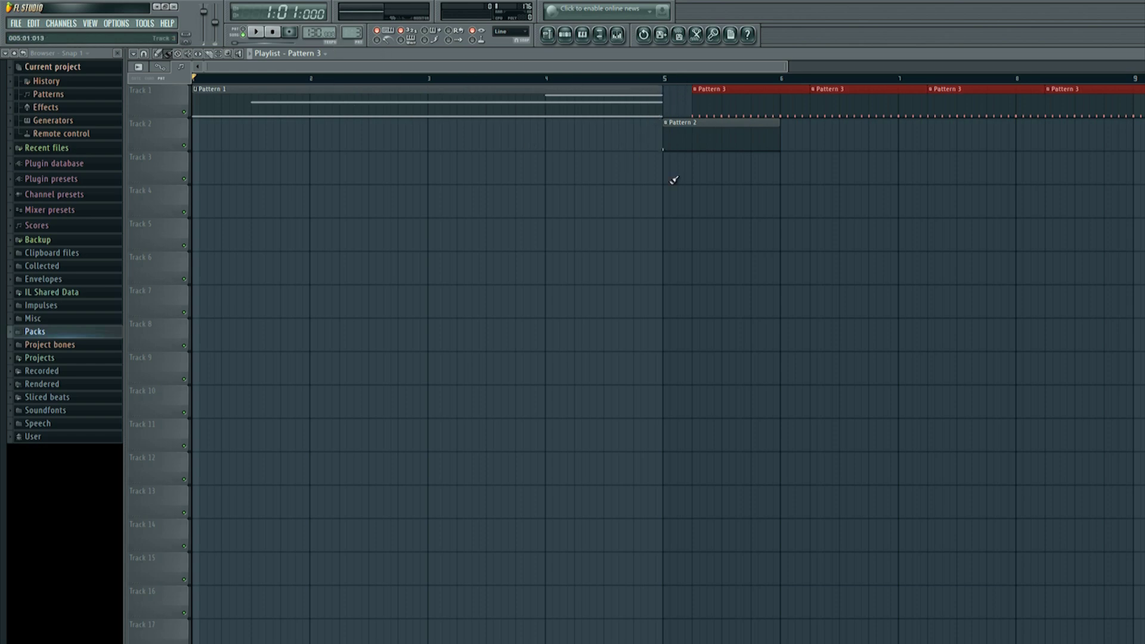
key(space)
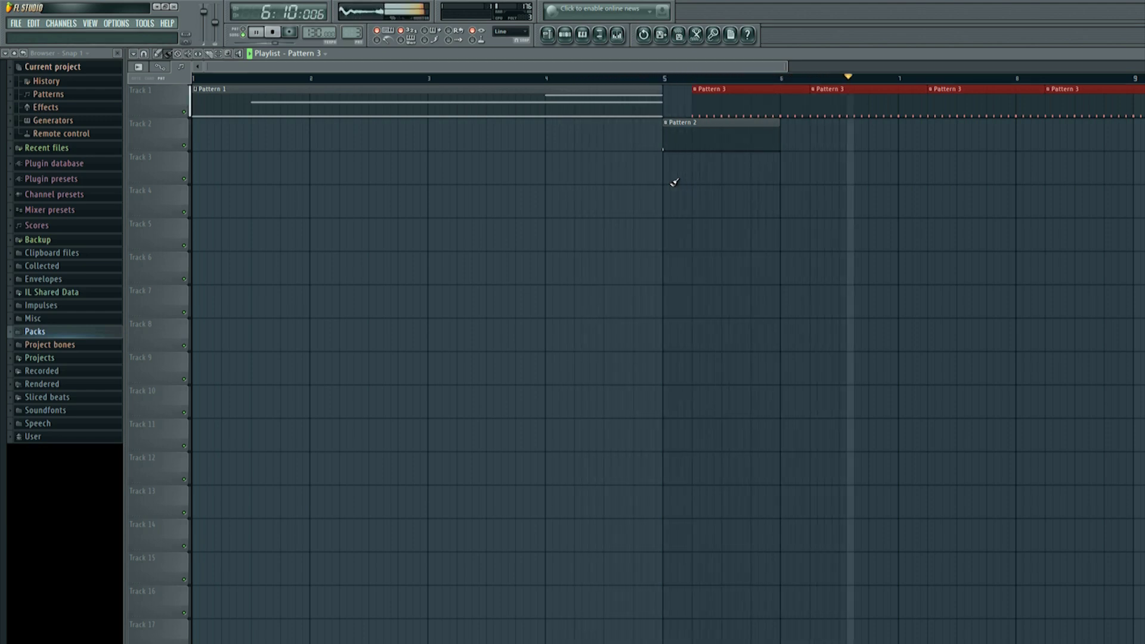
key(space)
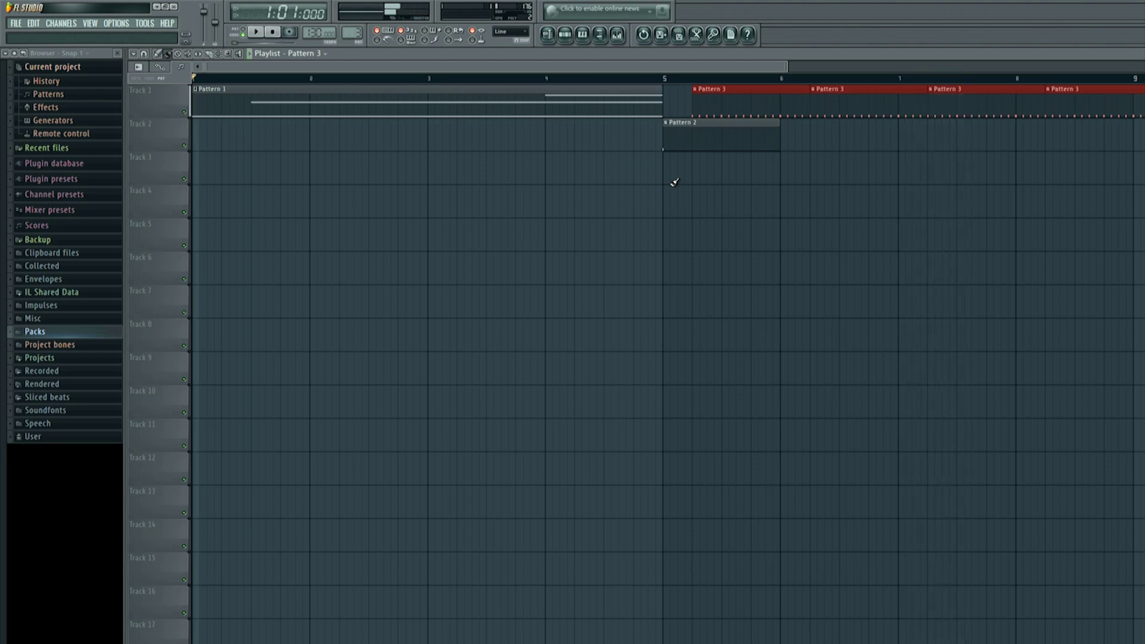